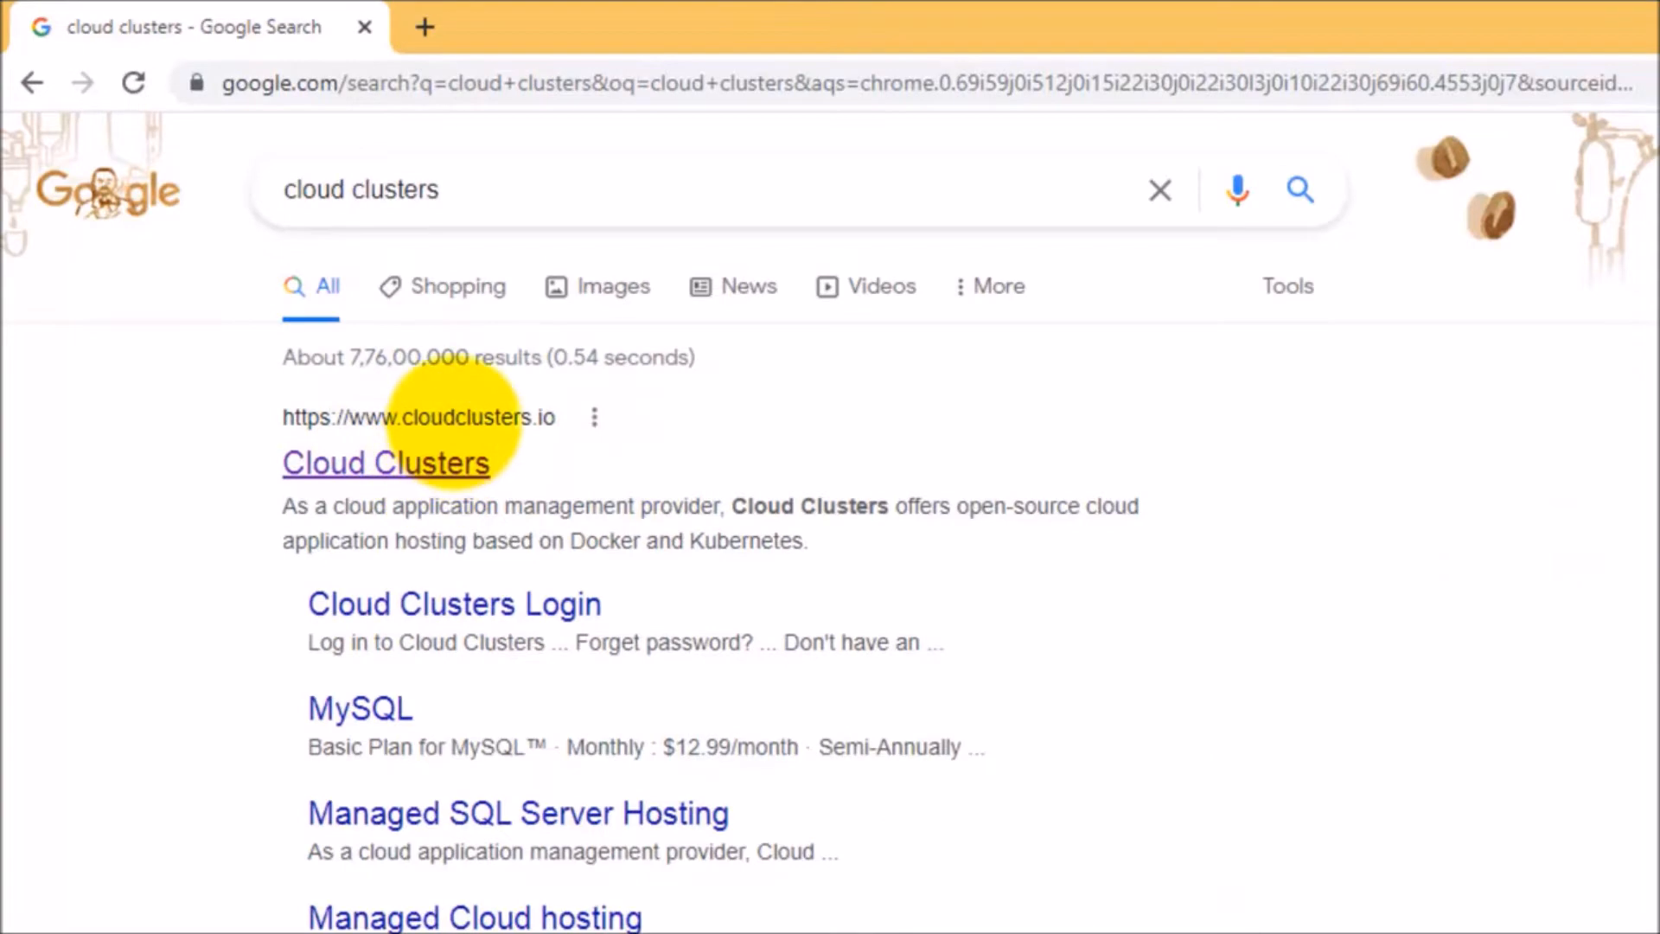
Open the Cloud Clusters website from the search results and start creating an account with Google sign-up
{"action": "left_click", "coordinate": [460, 421]}
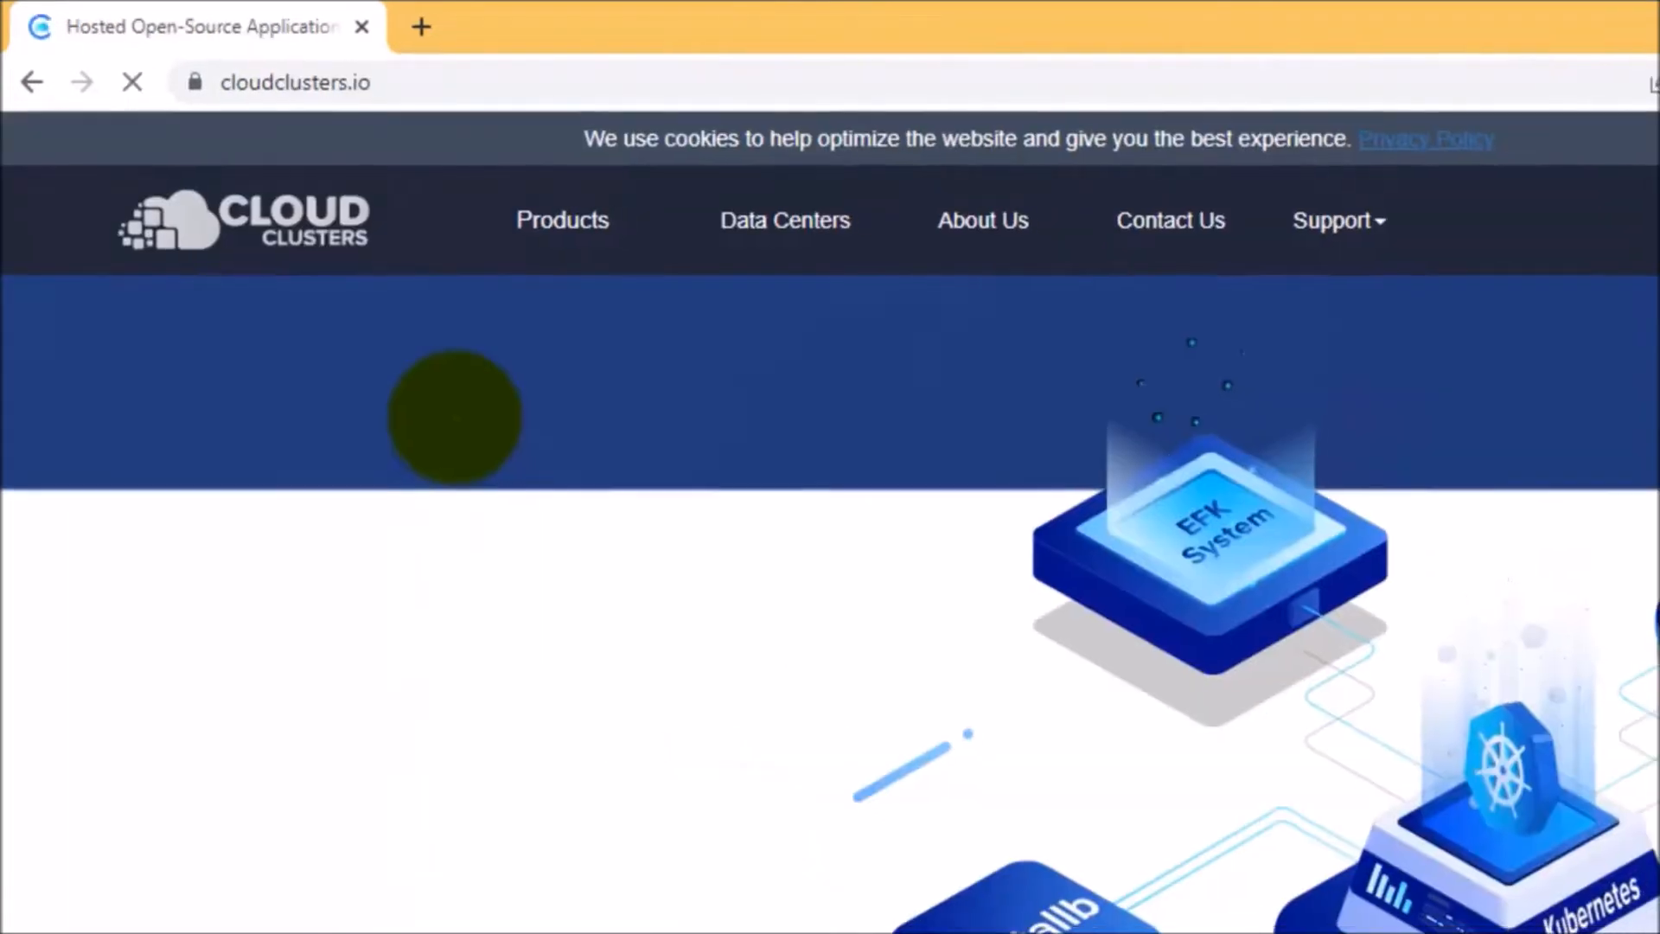
{"action": "left_click", "coordinate": [1470, 169]}
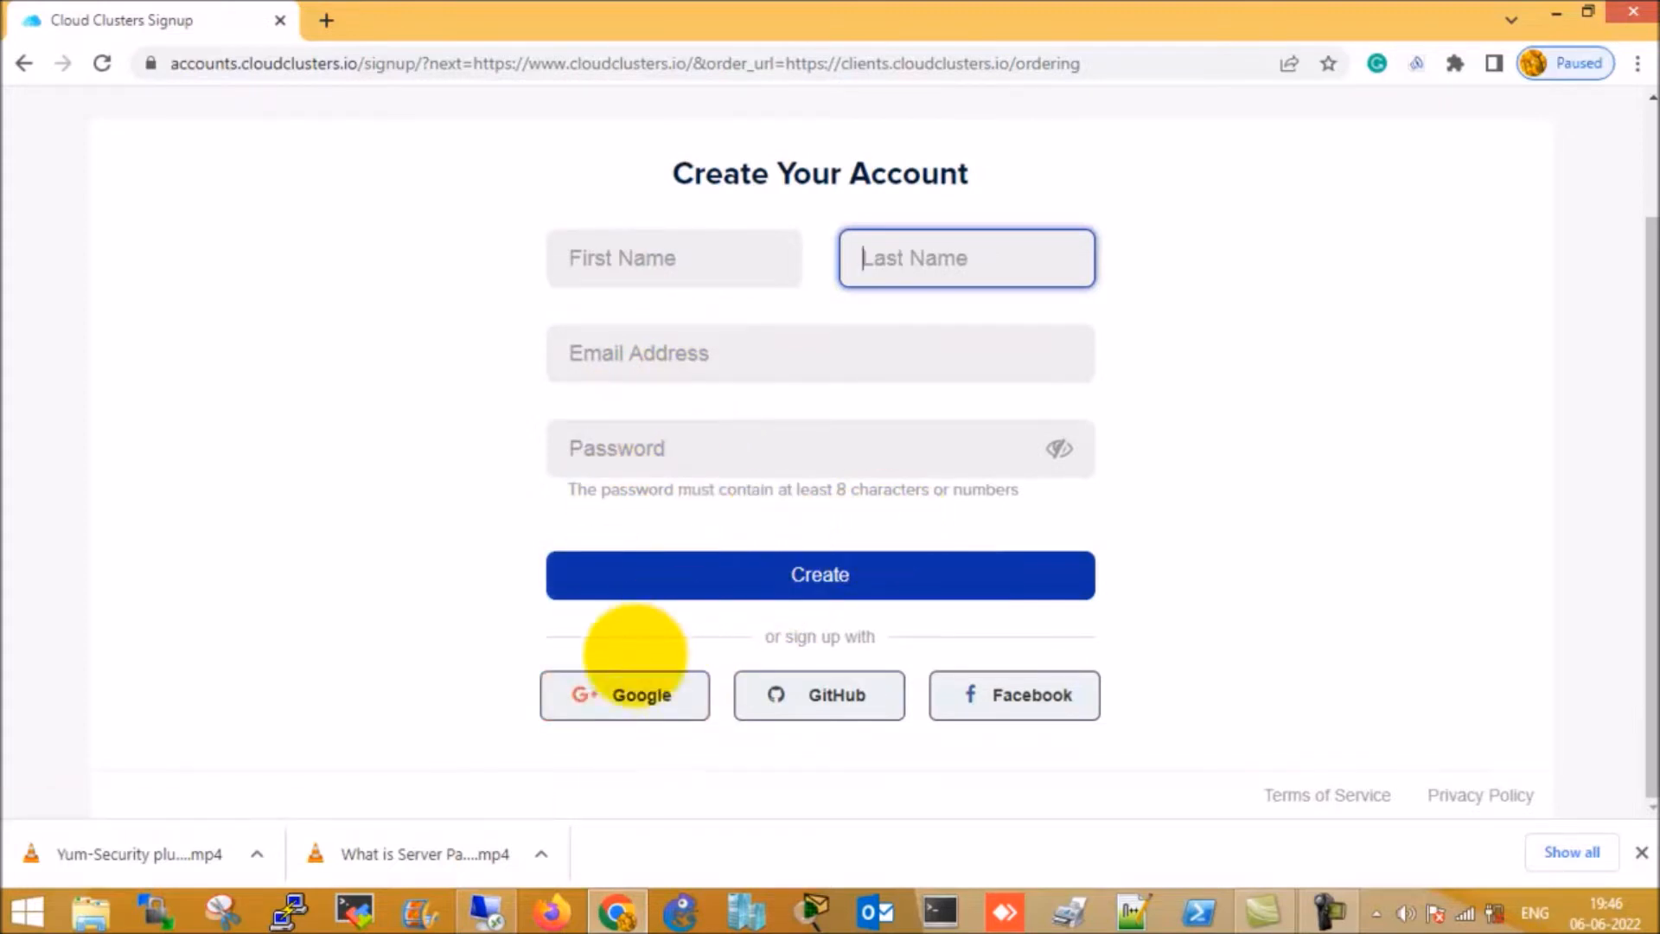
{"action": "left_click", "coordinate": [640, 695]}
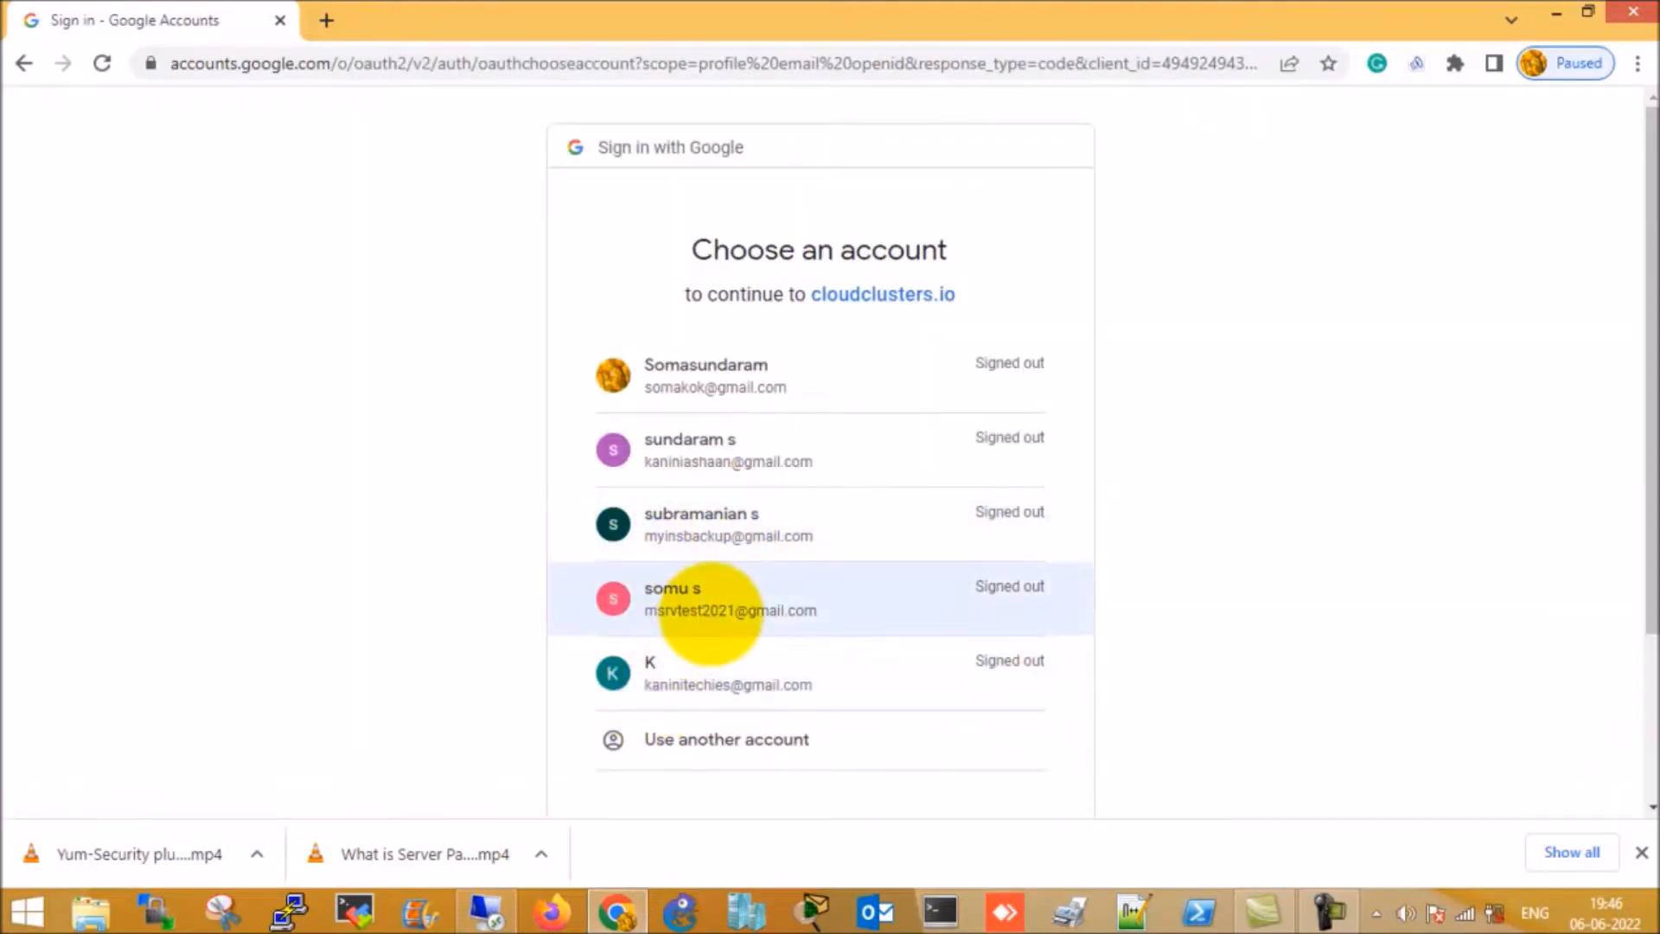
Sign in with the test Google account, entering its password and the verification code requested by text message
{"action": "left_click", "coordinate": [711, 614]}
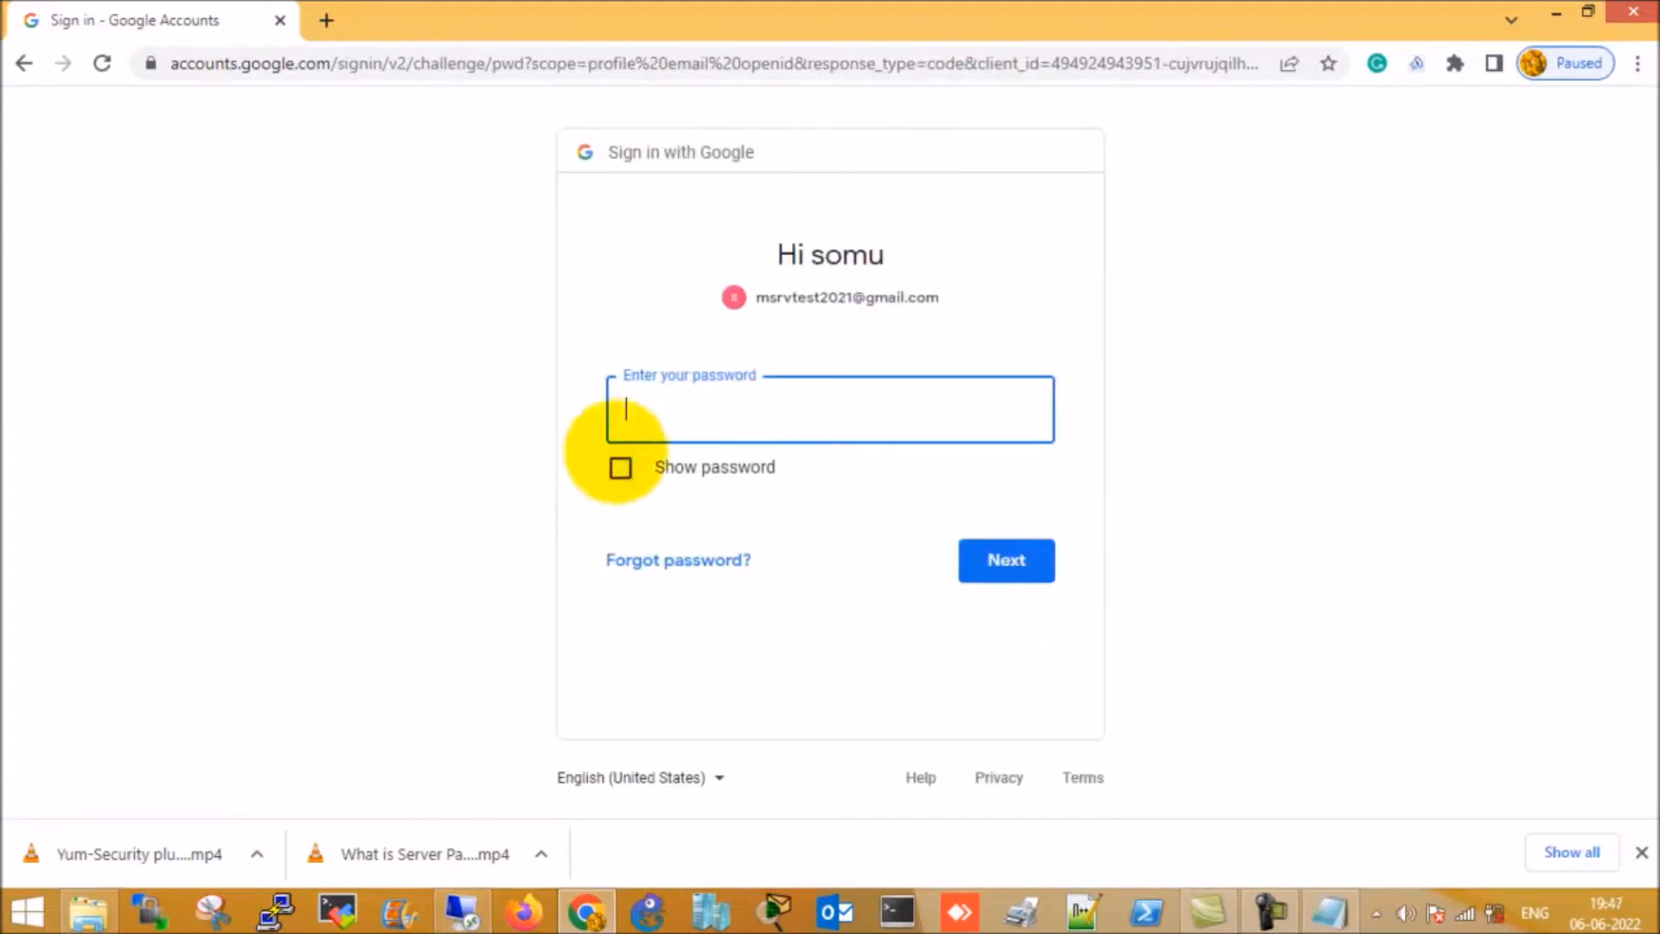
{"action": "left_click", "coordinate": [1006, 560]}
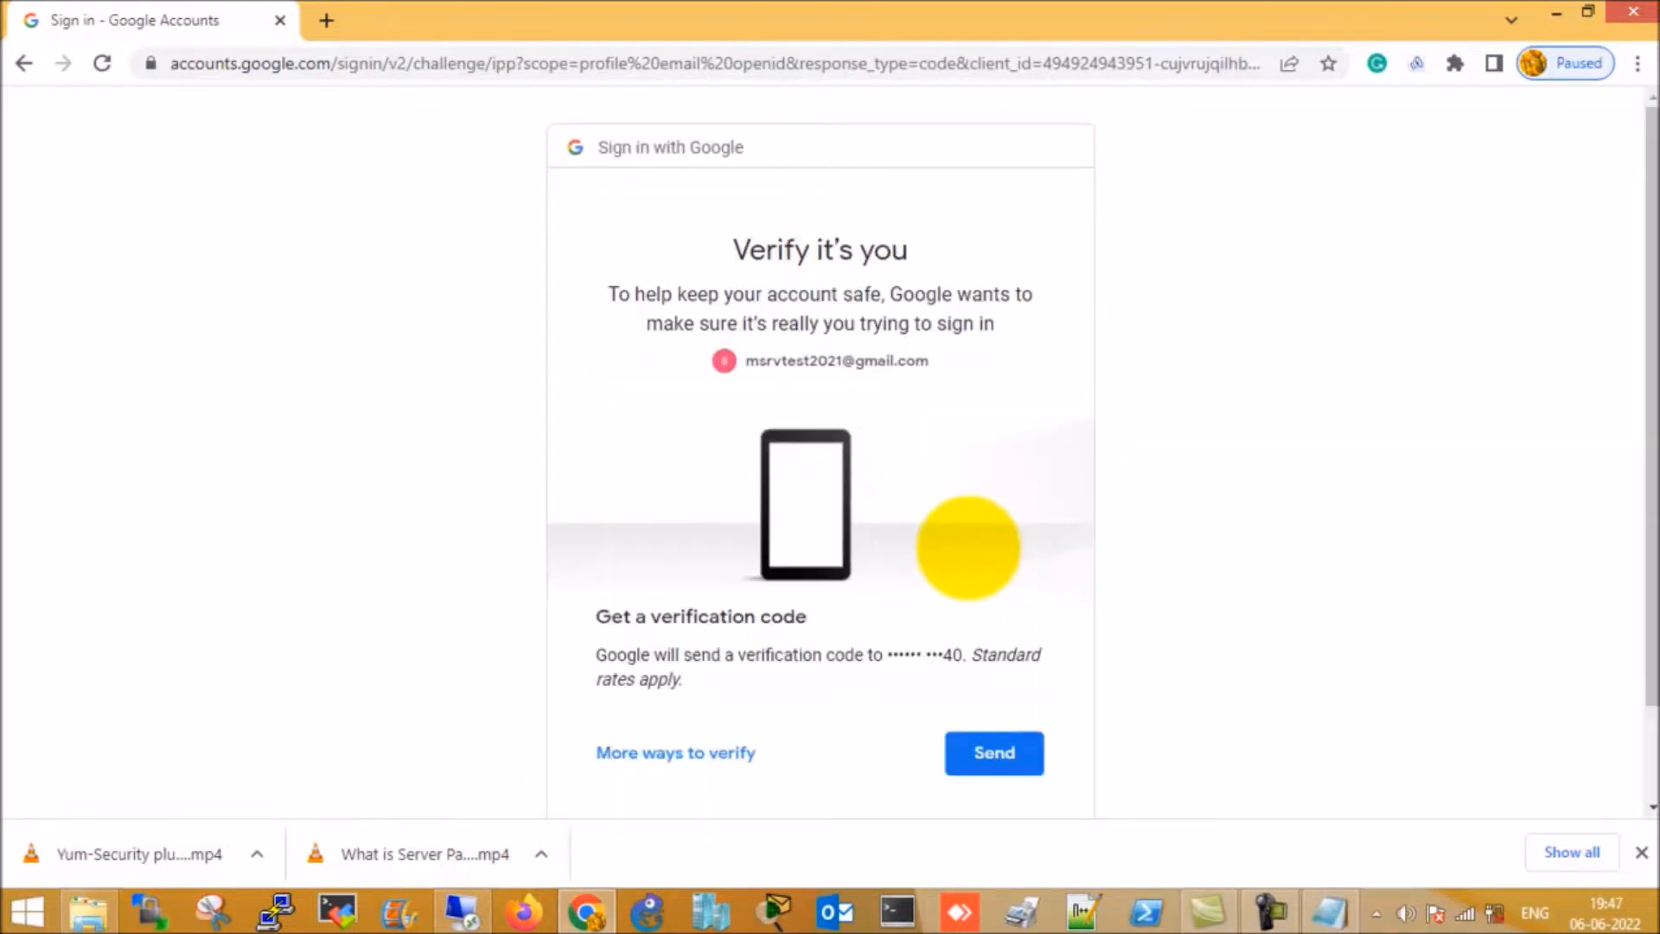
{"action": "left_click", "coordinate": [986, 750]}
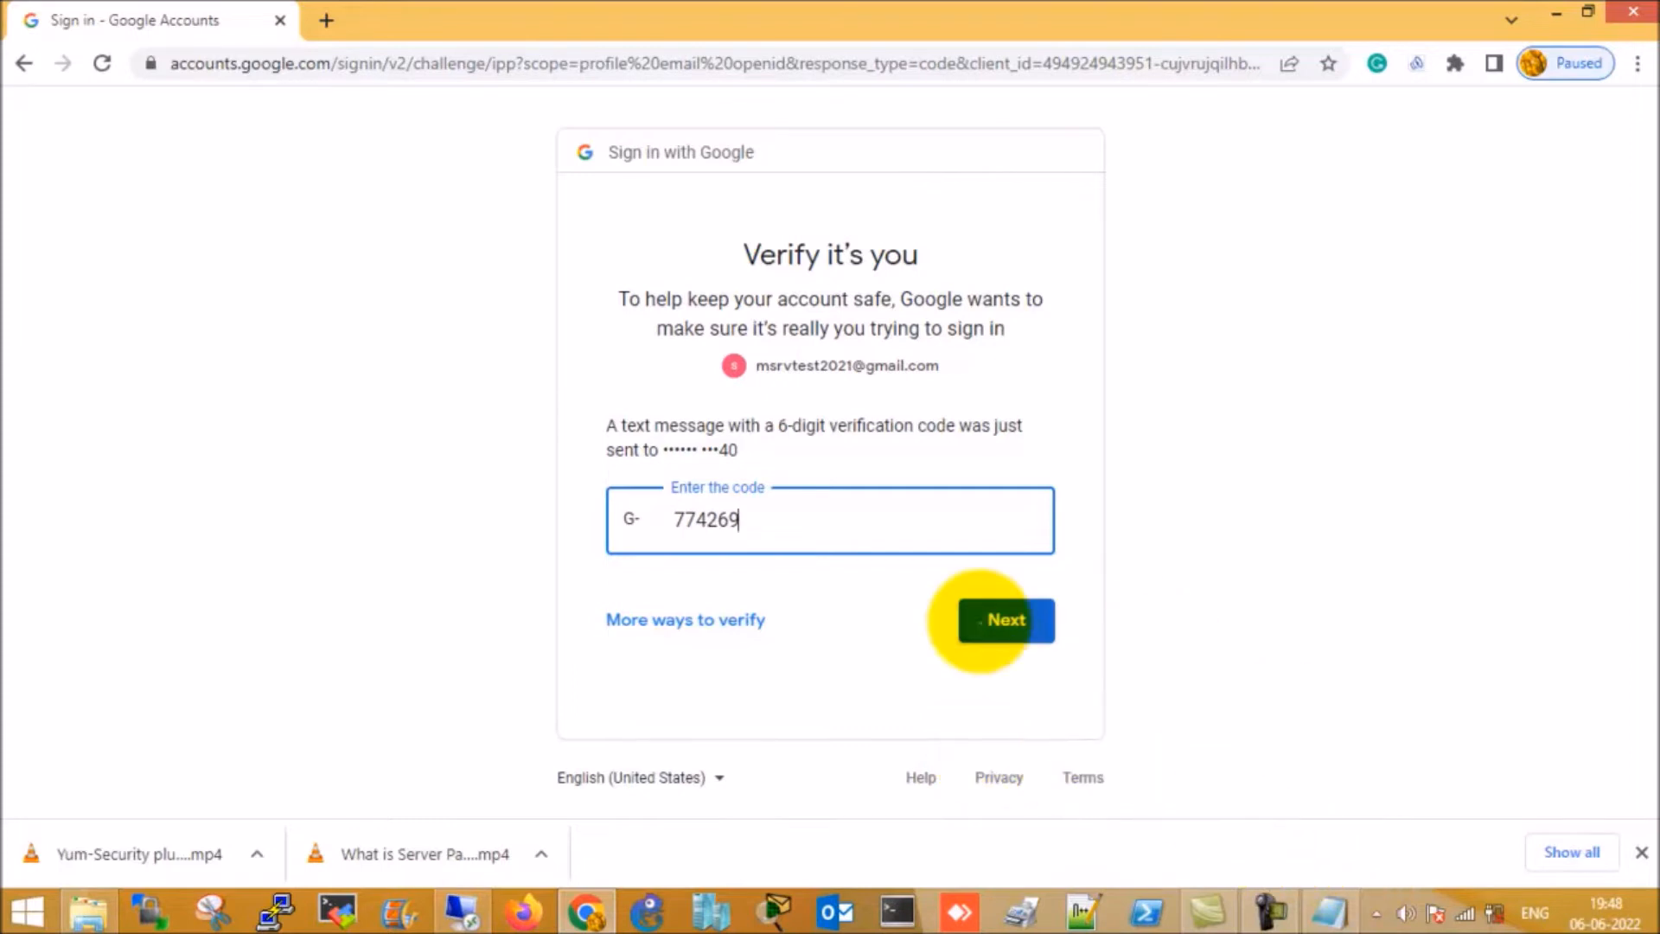
{"action": "left_click", "coordinate": [982, 619]}
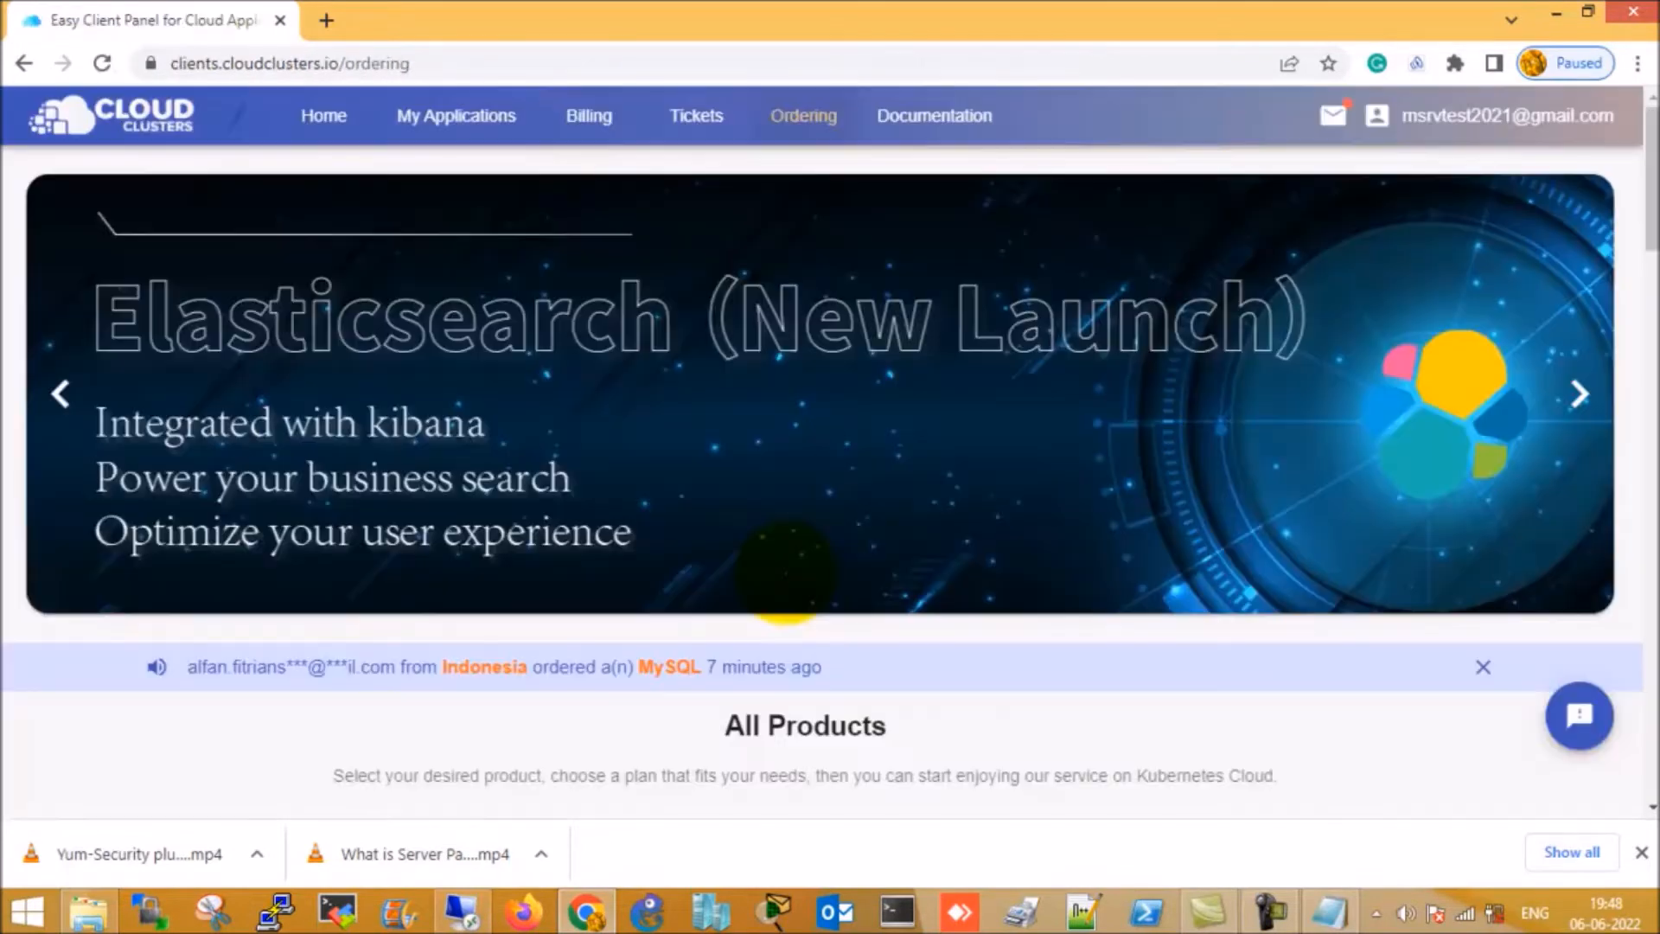
Start an order for Moodle from the Education products on the ordering page
{"action": "scroll", "coordinate": [781, 567], "scroll_direction": "down", "scroll_amount": 15}
{"action": "mouse_move", "coordinate": [268, 467]}
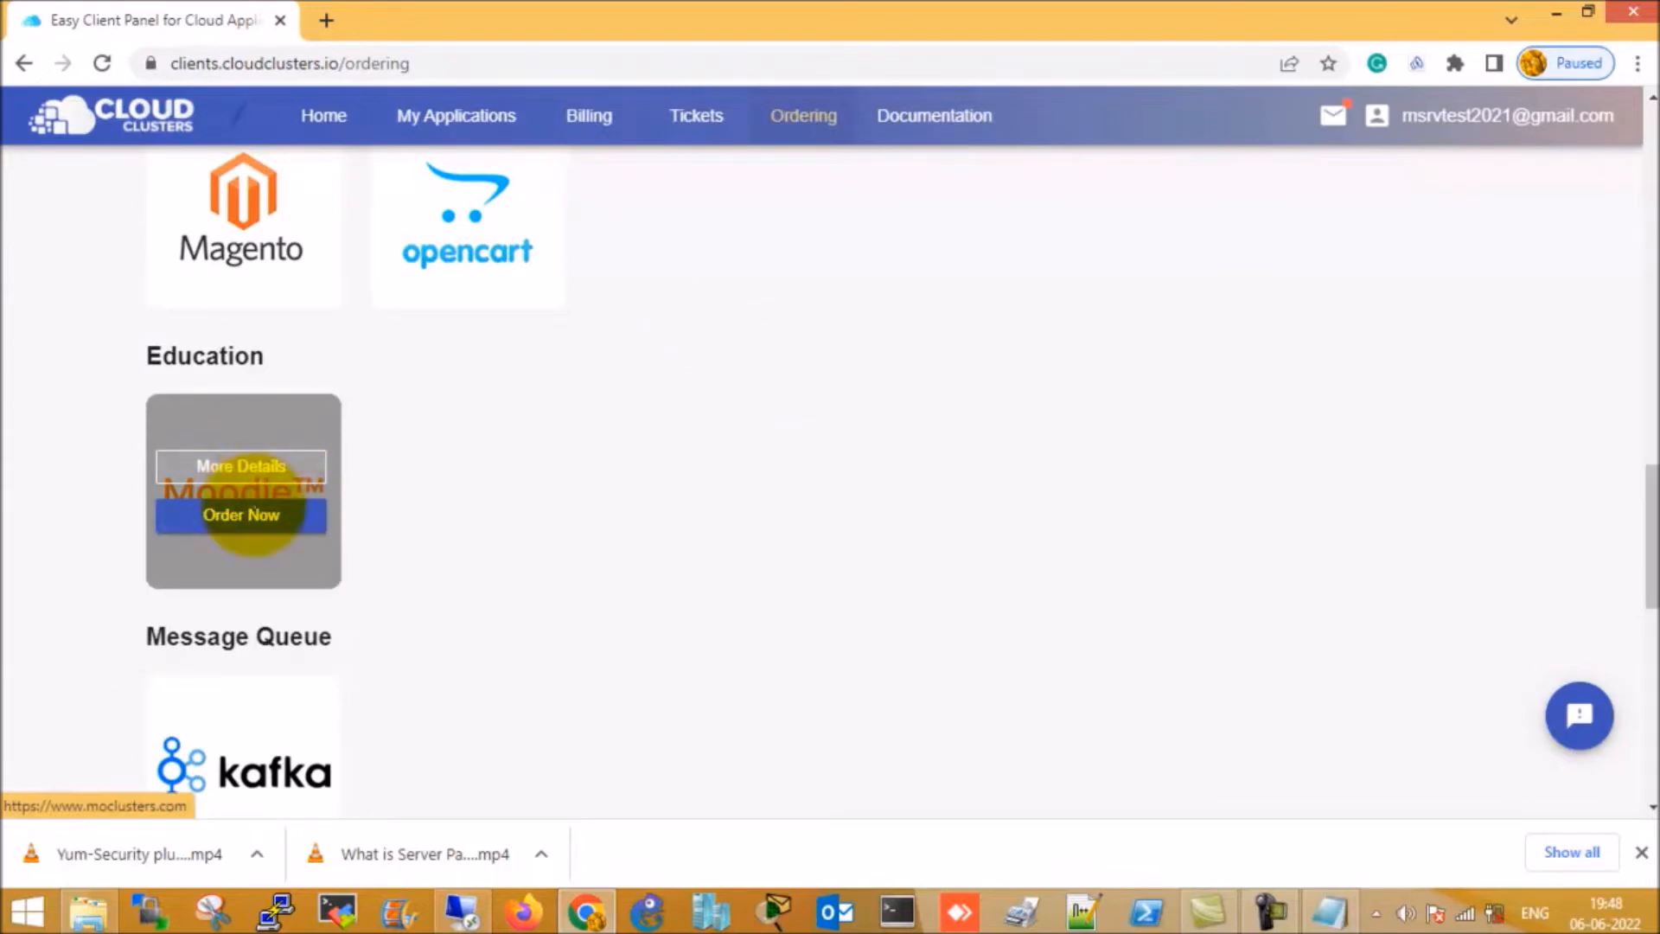
{"action": "left_click", "coordinate": [246, 514]}
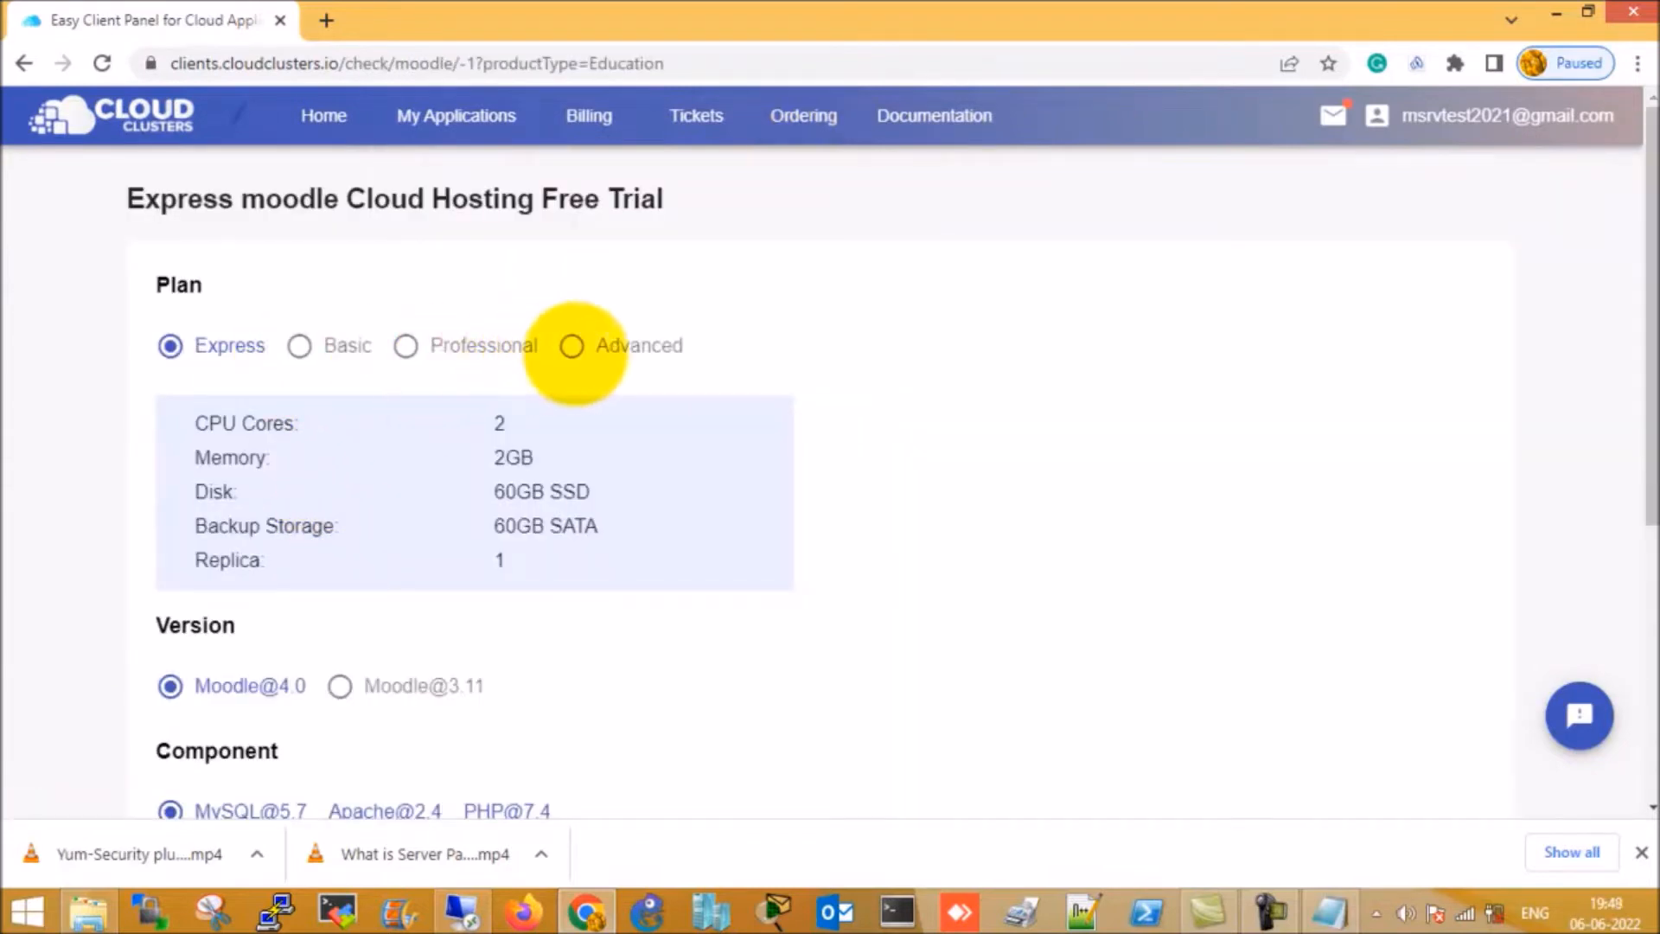
{"action": "scroll", "coordinate": [670, 532], "scroll_direction": "down", "scroll_amount": 3}
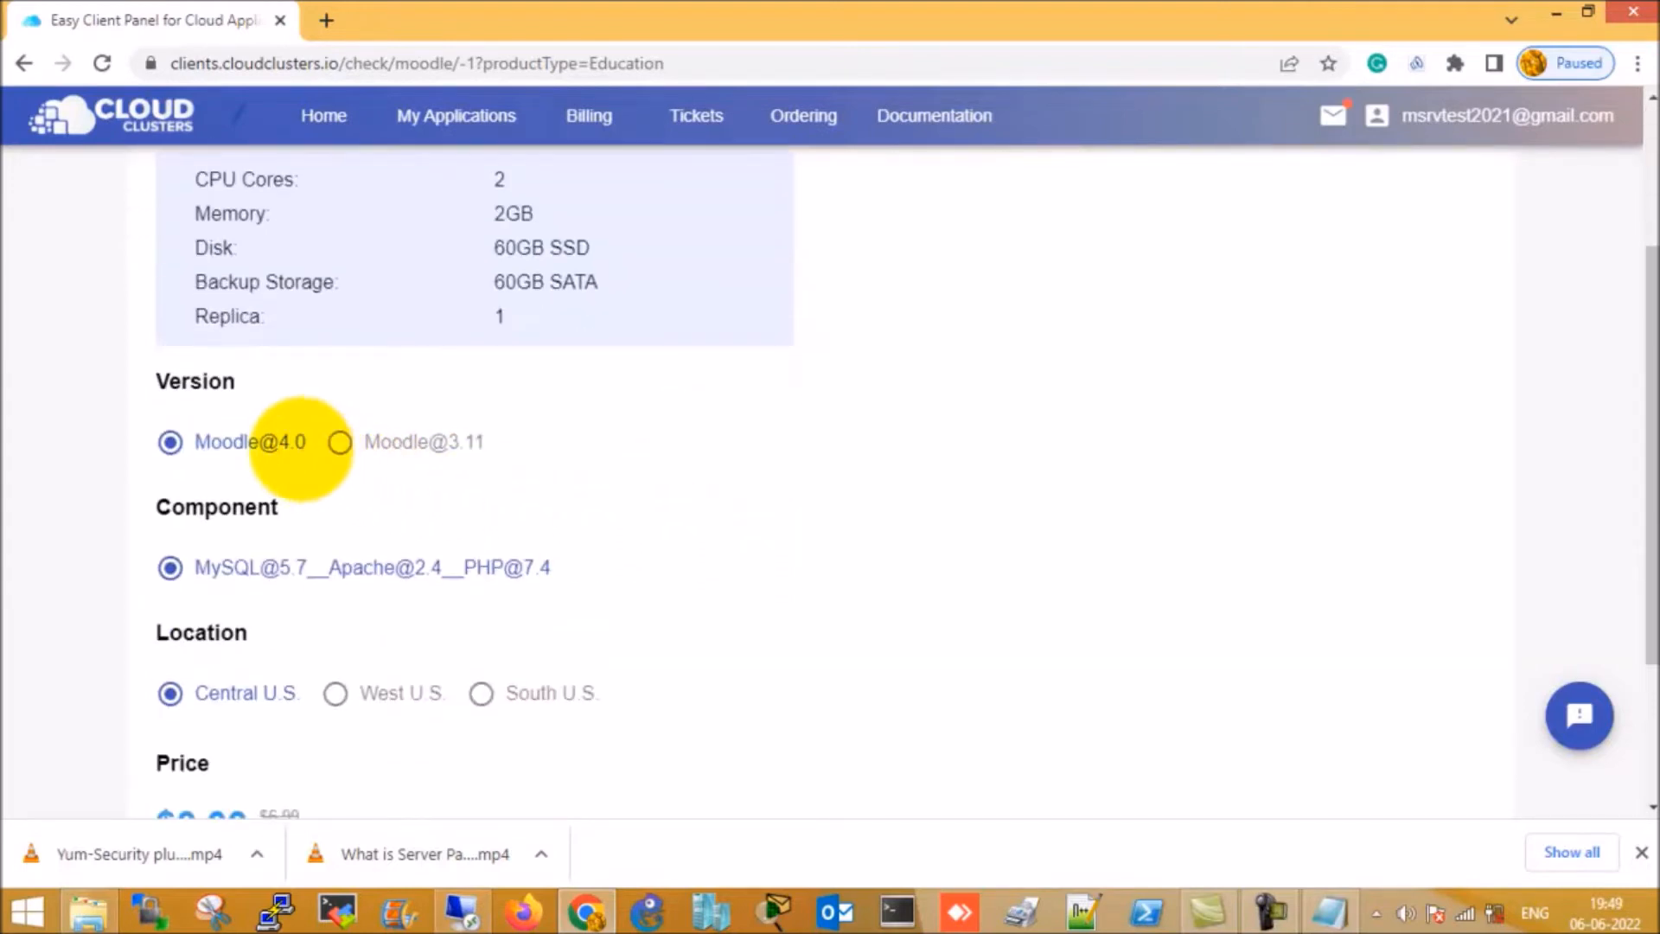
{"action": "scroll", "coordinate": [574, 530], "scroll_direction": "down", "scroll_amount": 2}
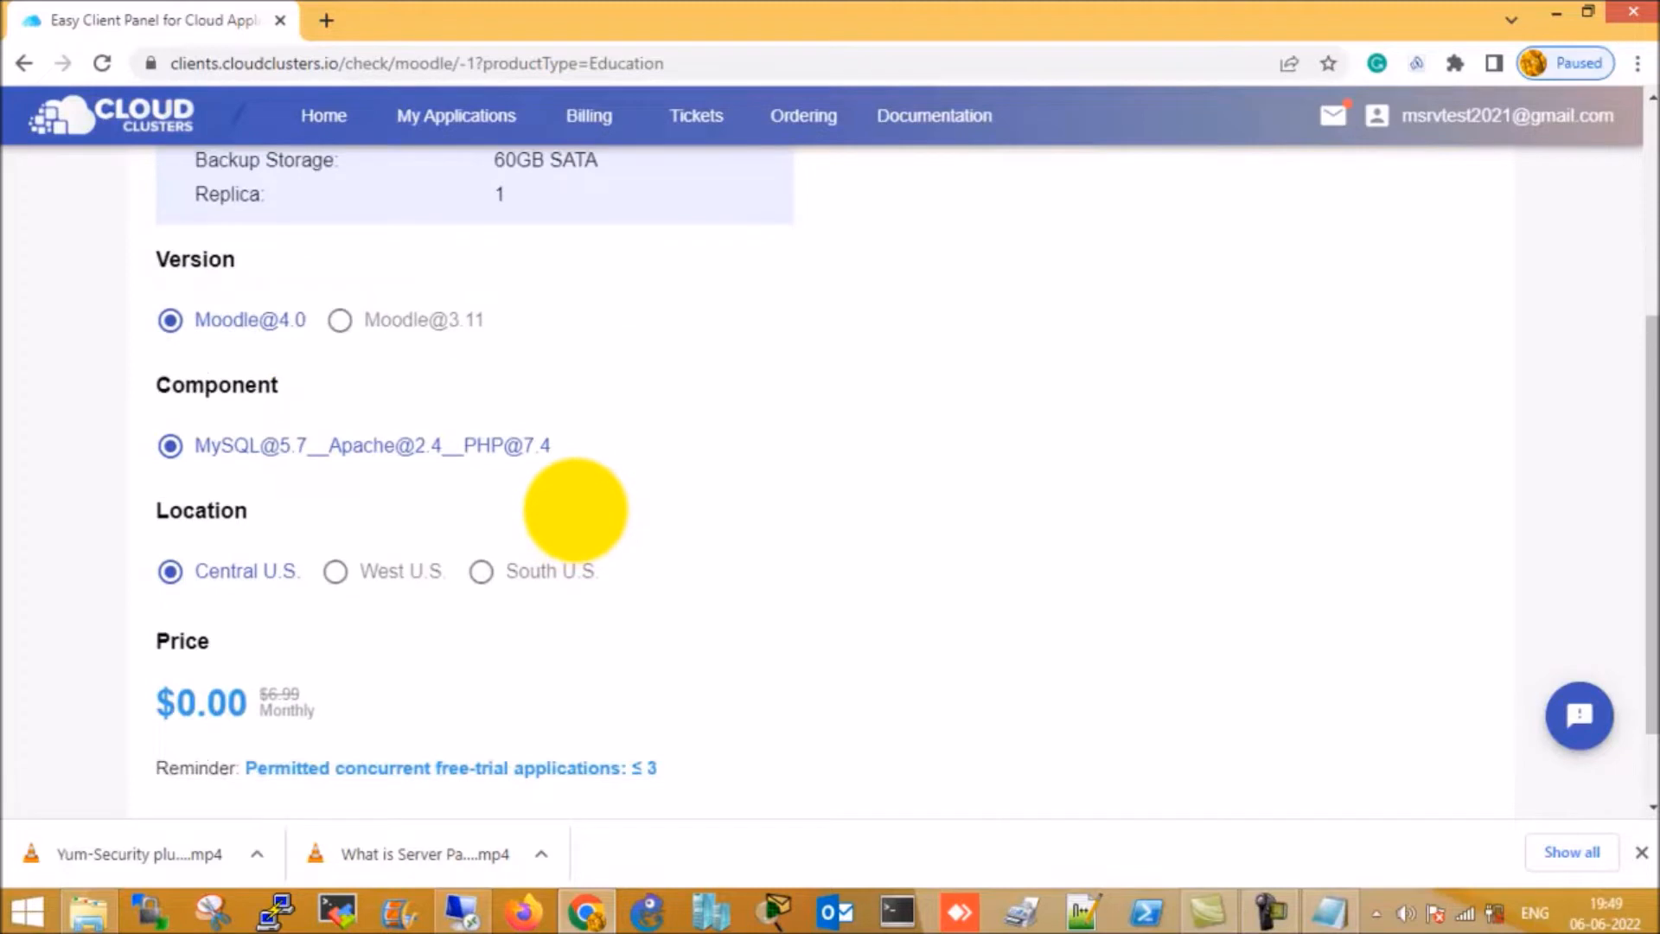
{"action": "scroll", "coordinate": [574, 510], "scroll_direction": "down", "scroll_amount": 2}
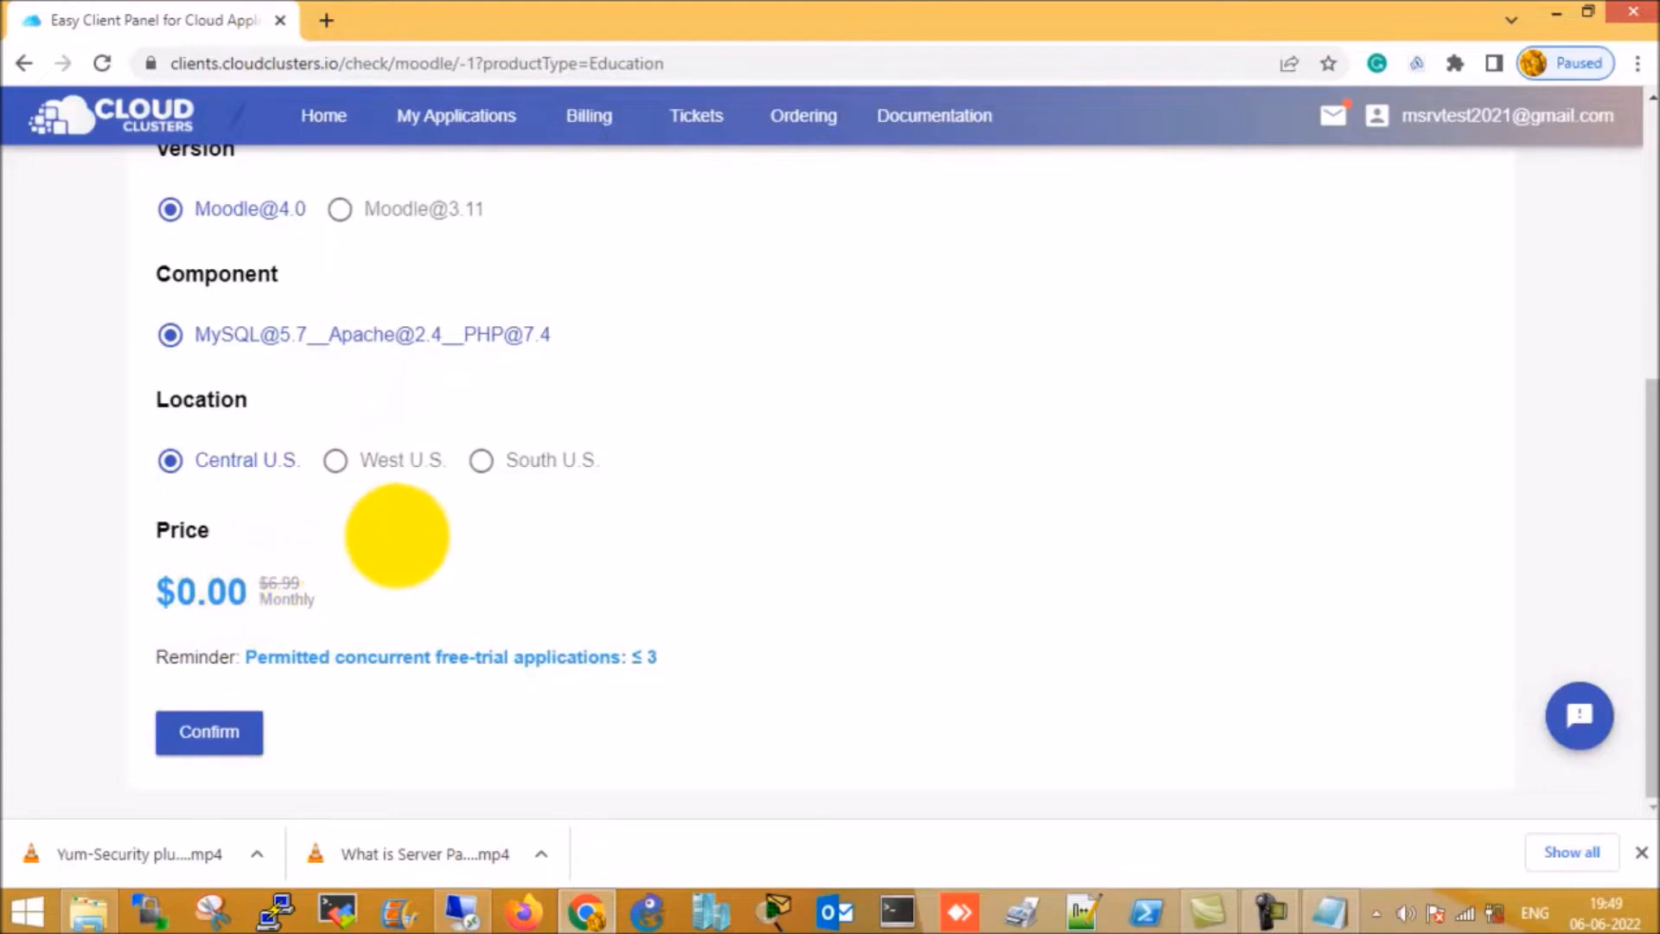
{"action": "scroll", "coordinate": [397, 536], "scroll_direction": "up", "scroll_amount": 5}
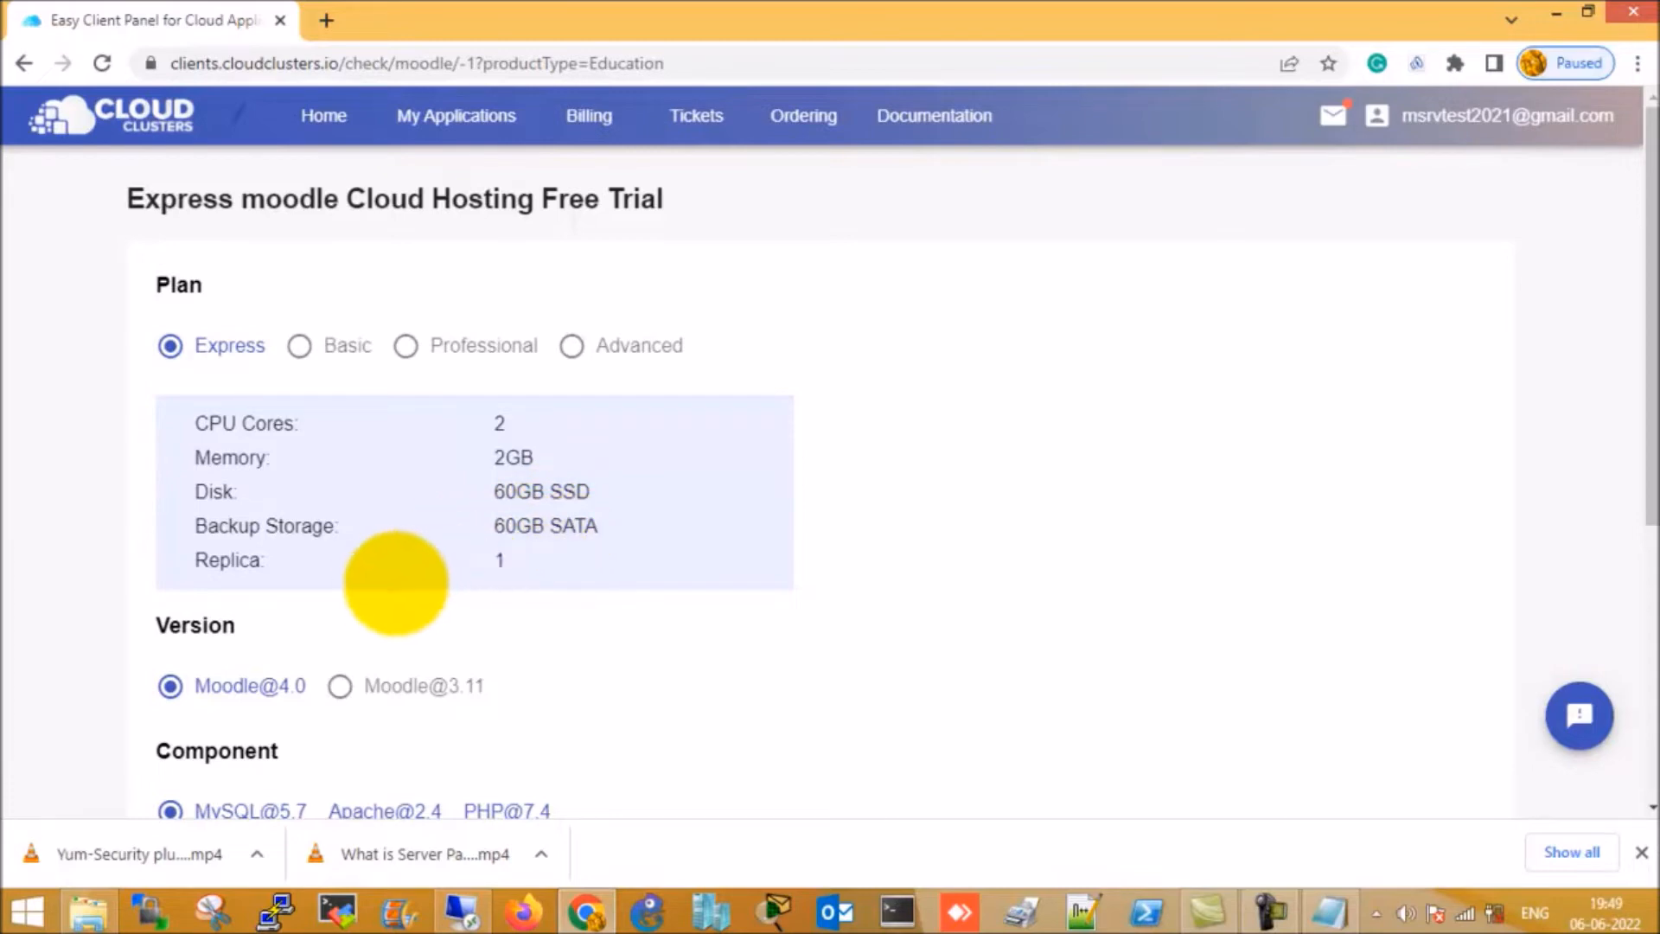
{"action": "scroll", "coordinate": [624, 666], "scroll_direction": "down", "scroll_amount": 4}
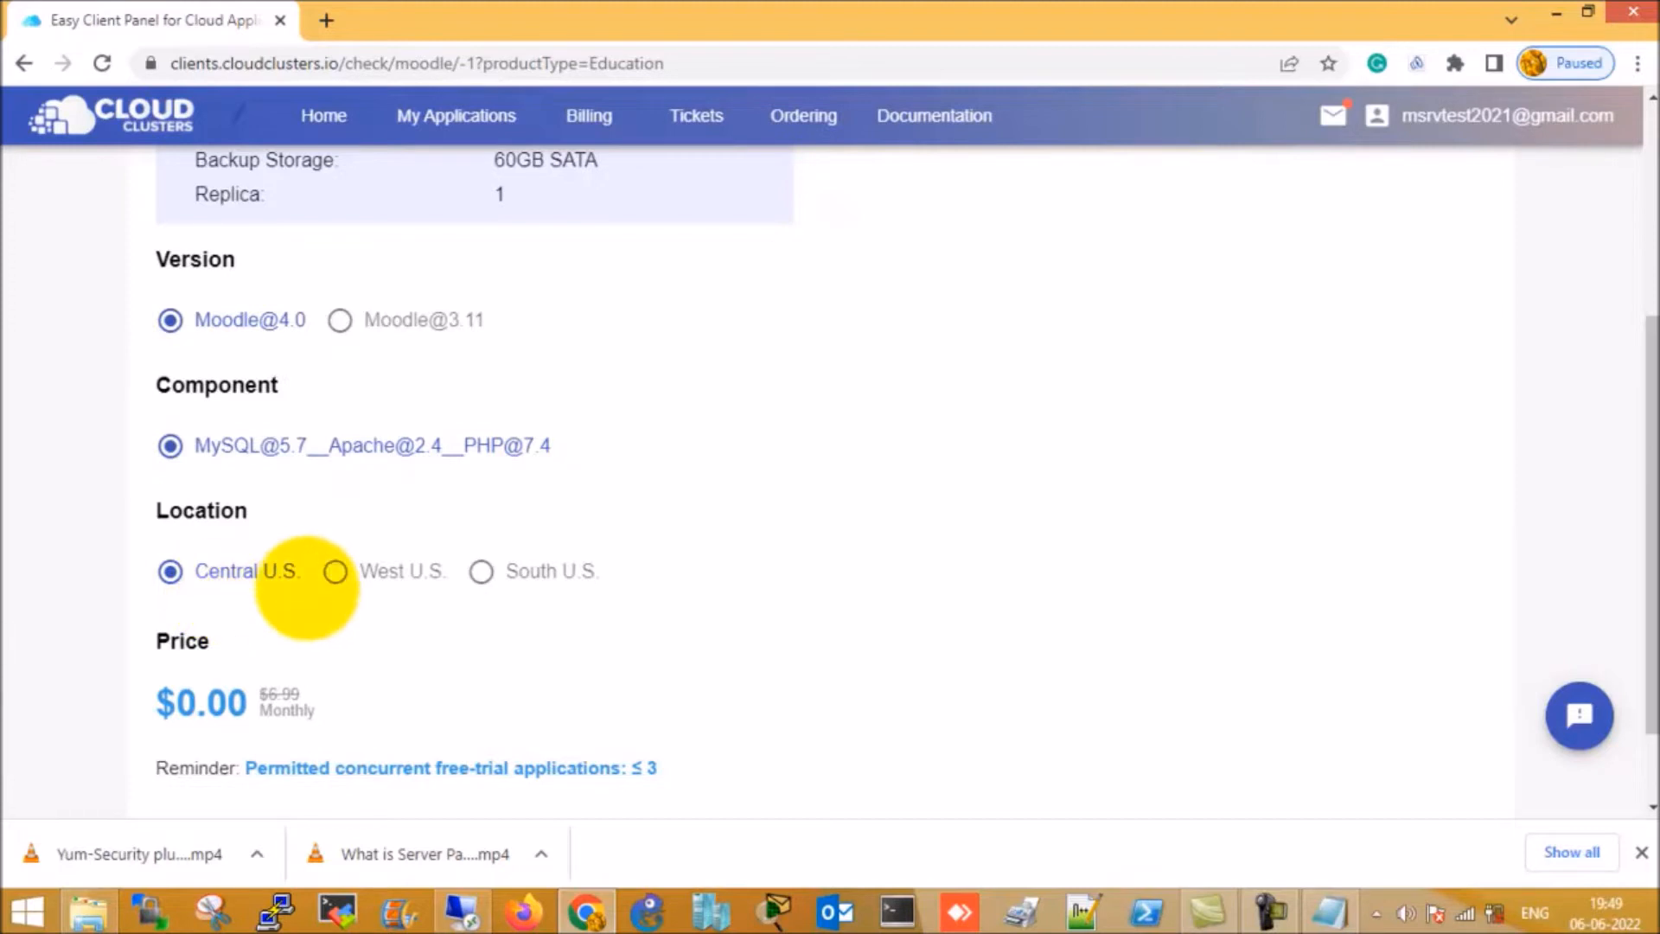
{"action": "scroll", "coordinate": [387, 630], "scroll_direction": "down", "scroll_amount": 1}
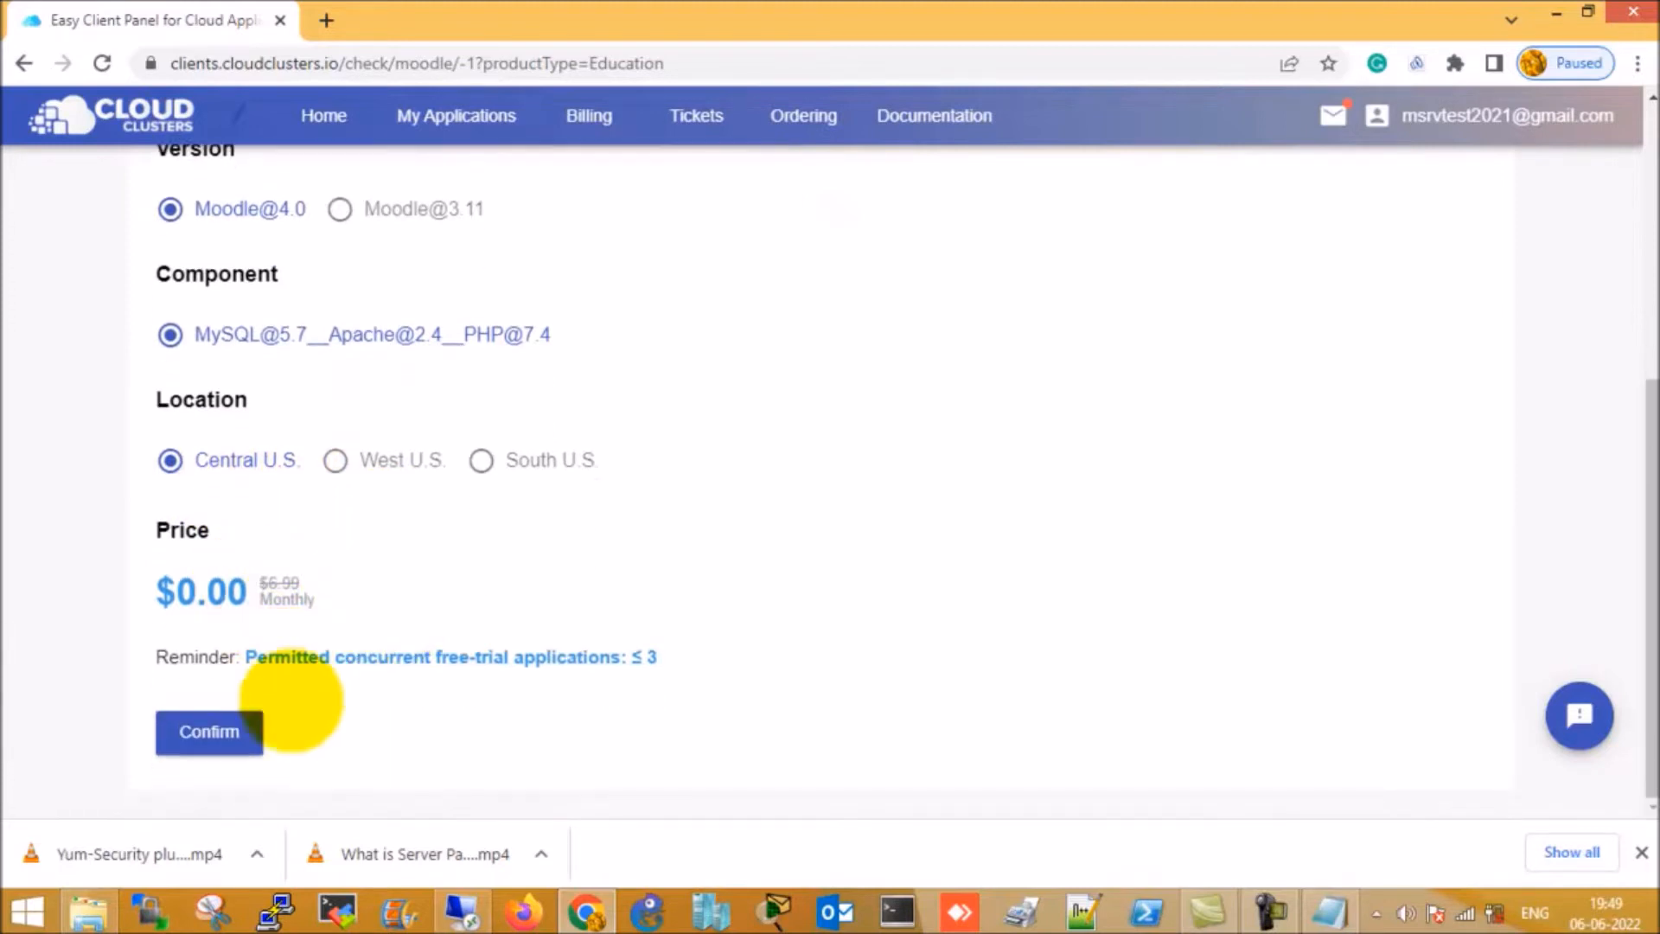
{"action": "left_click", "coordinate": [239, 731]}
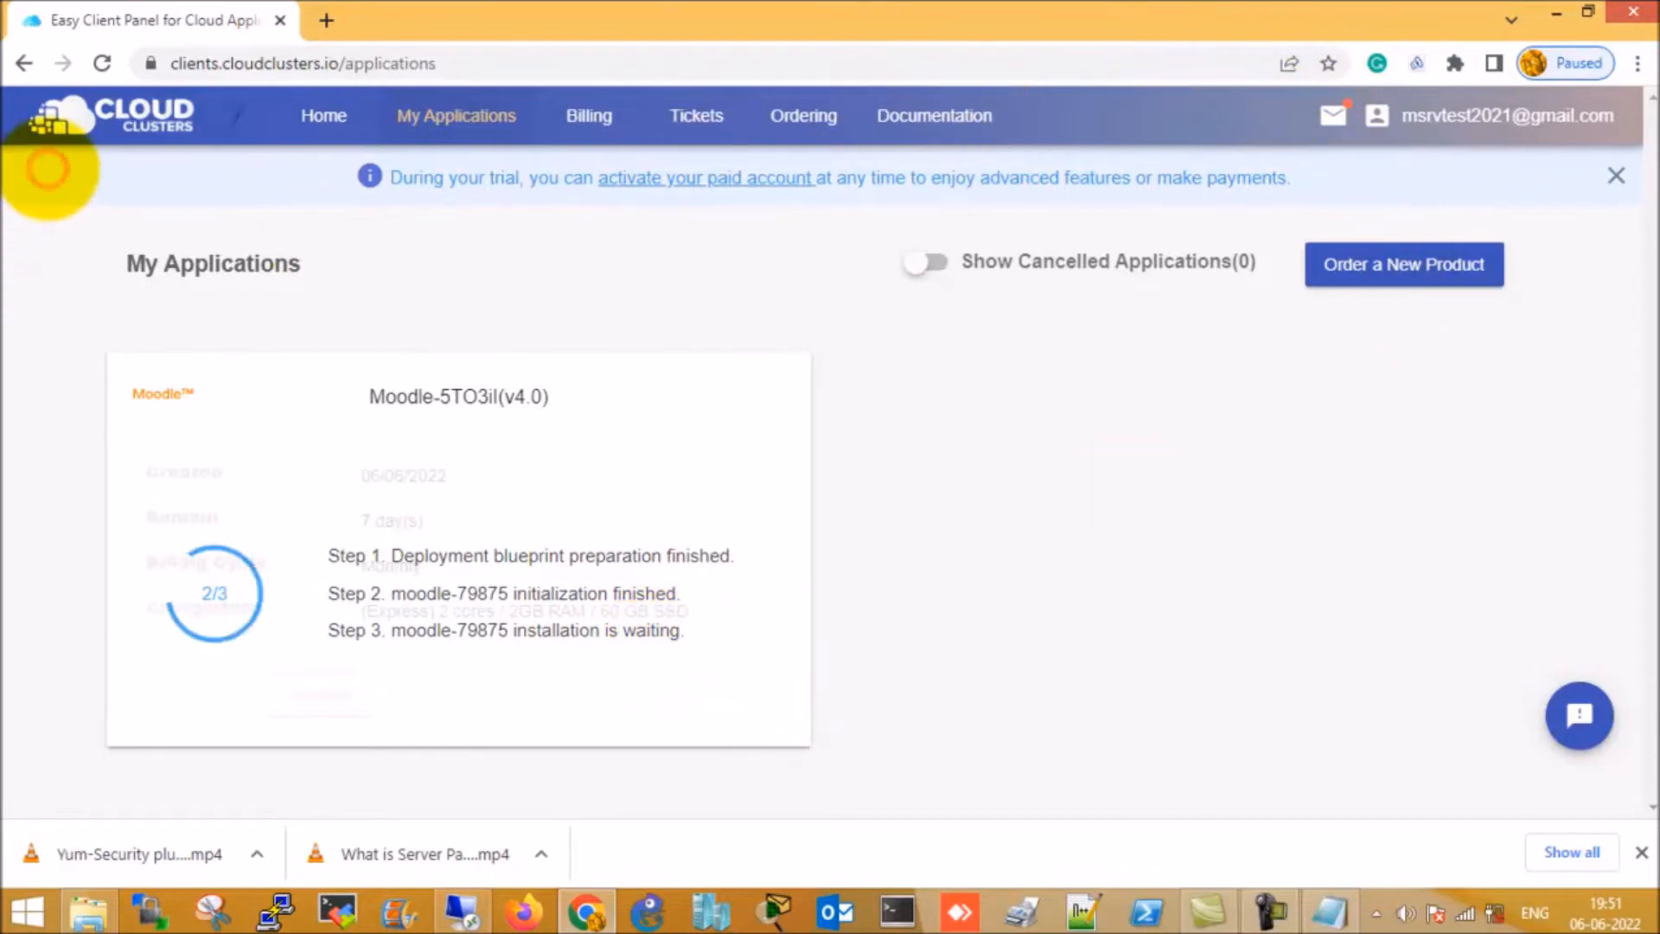
{"action": "left_click", "coordinate": [53, 338]}
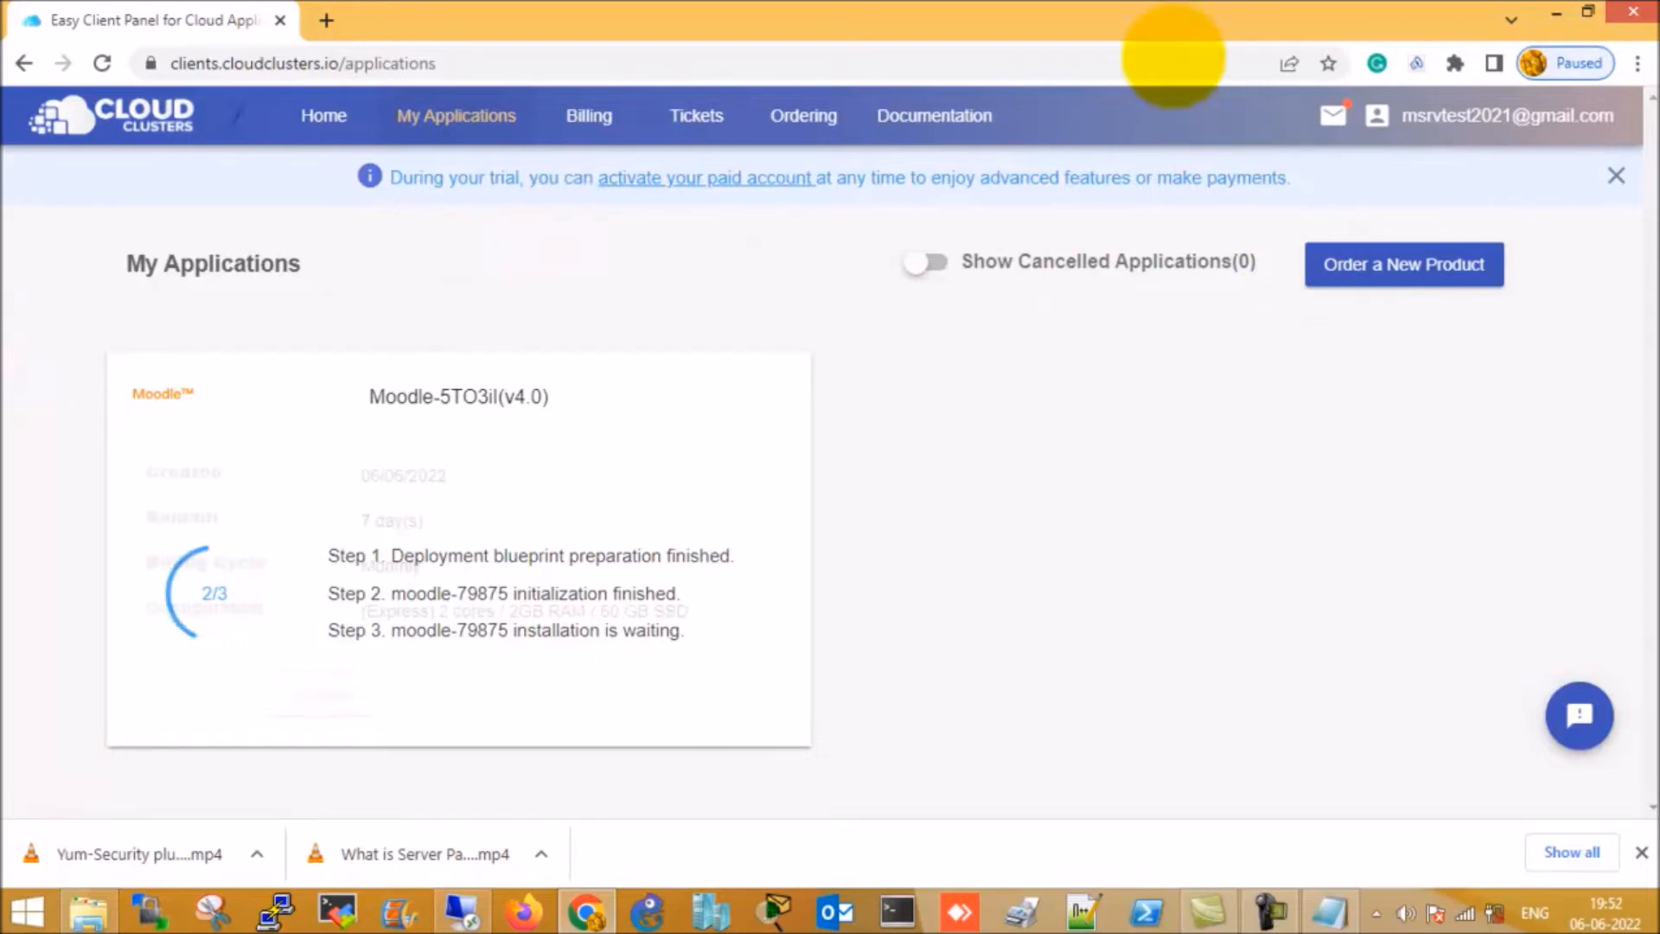
{"action": "left_click", "coordinate": [1142, 11]}
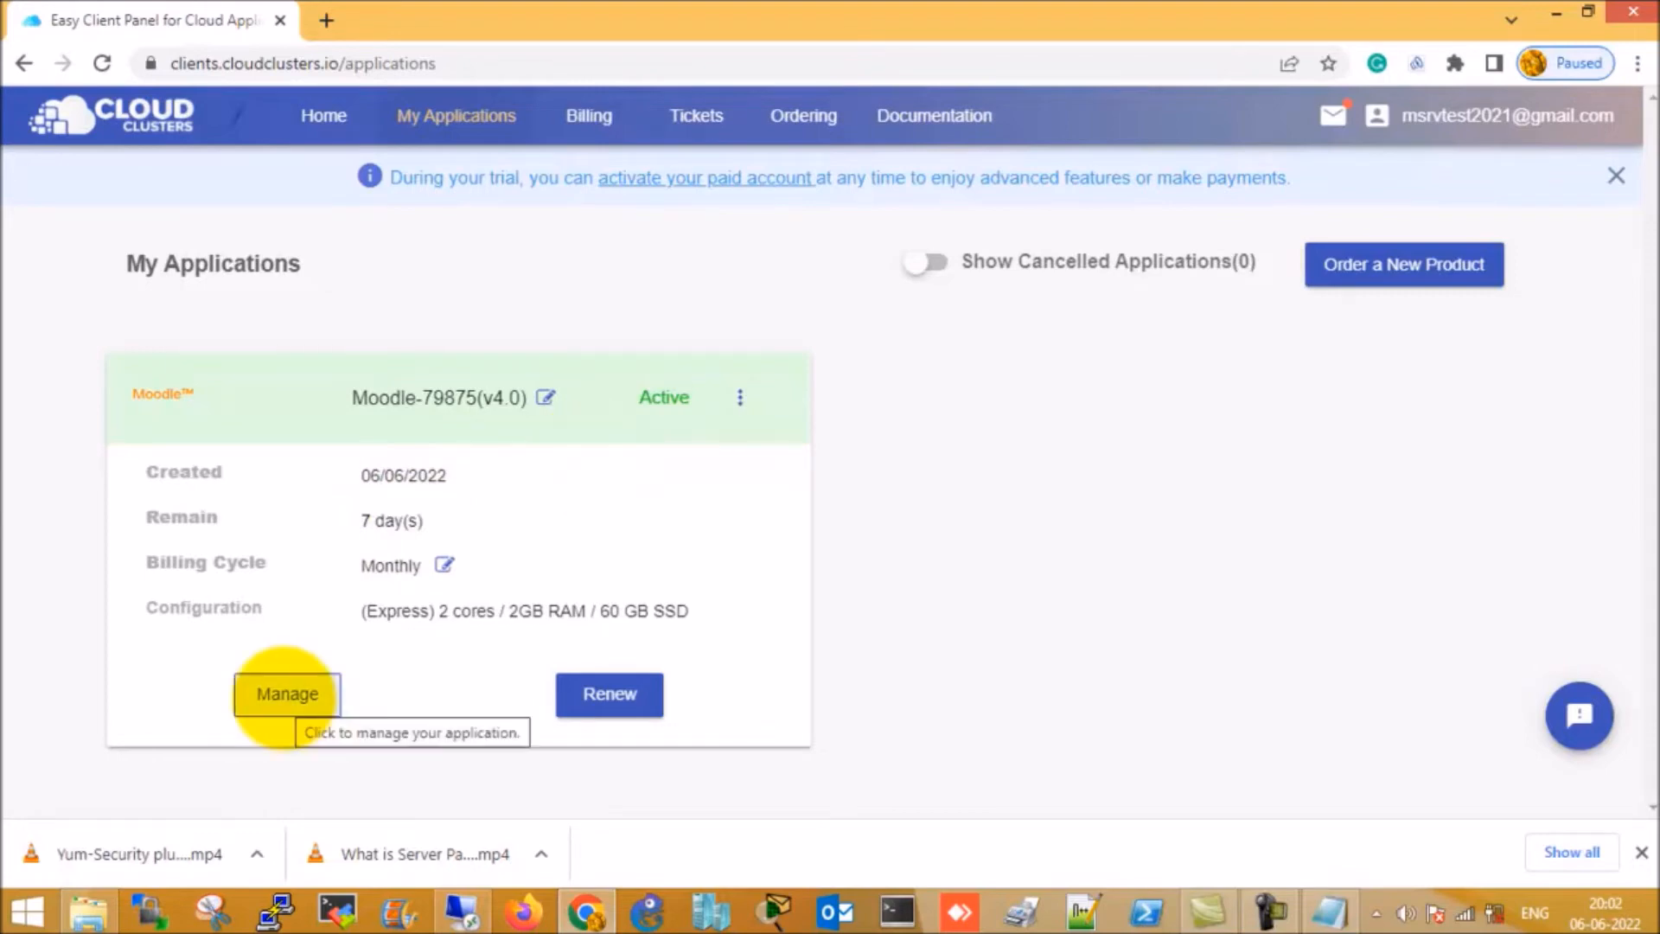
Open the management area of the deployed Moodle application, dismiss the guided tour and show its Site & SSL details
{"action": "left_click", "coordinate": [279, 692]}
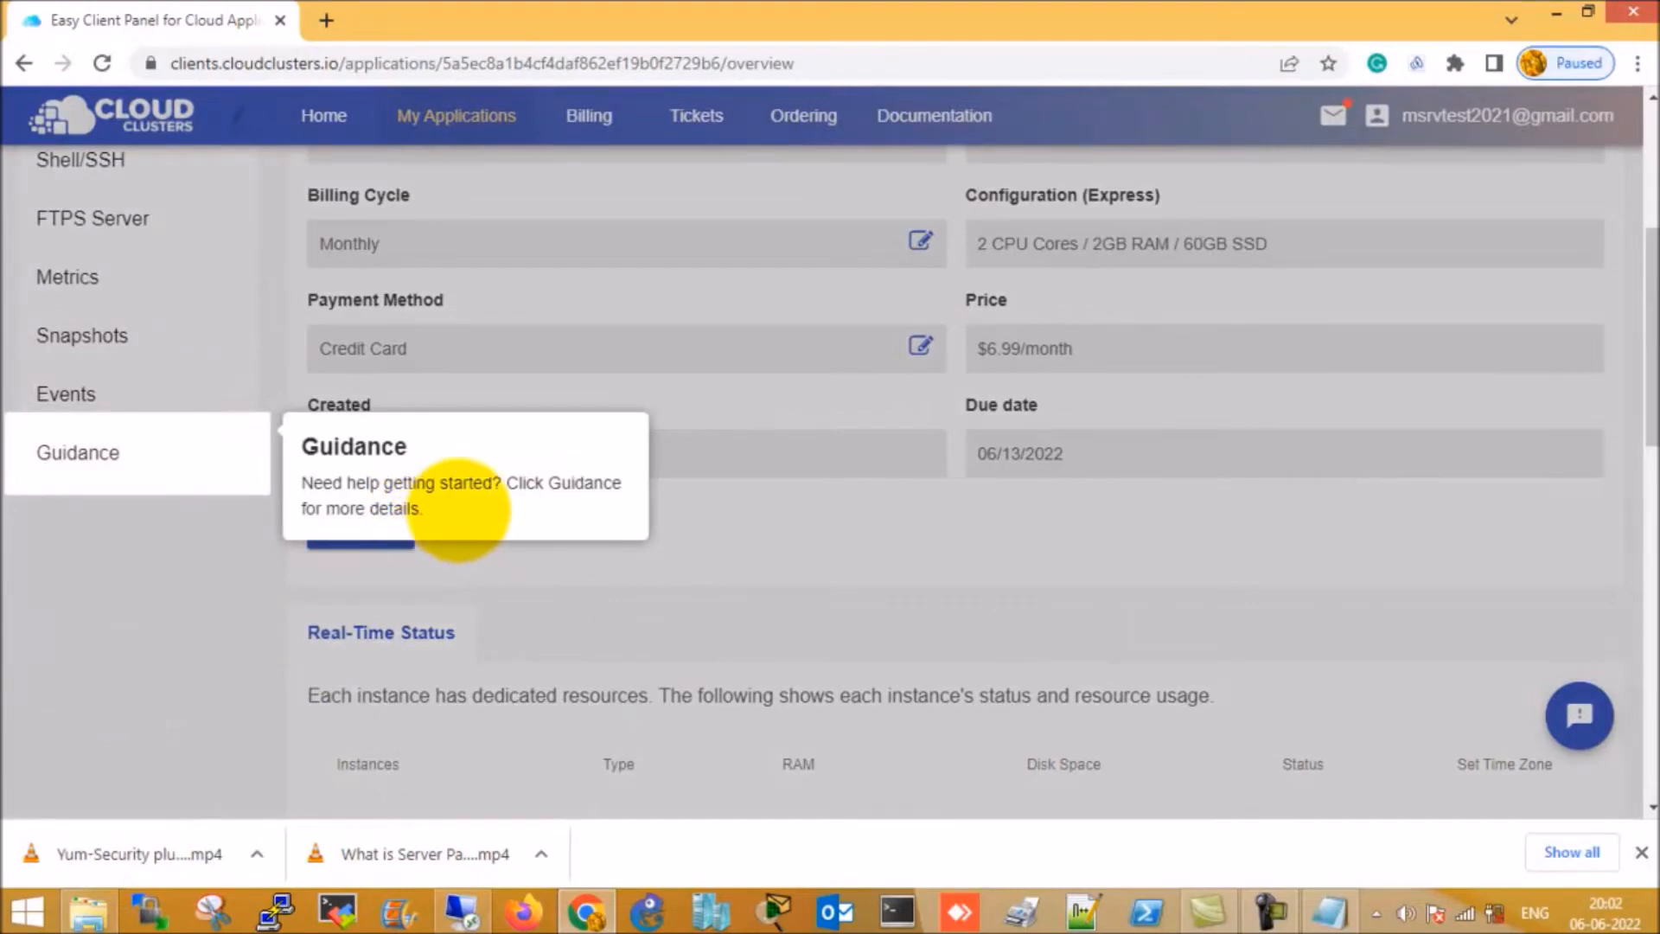
{"action": "left_click", "coordinate": [656, 545]}
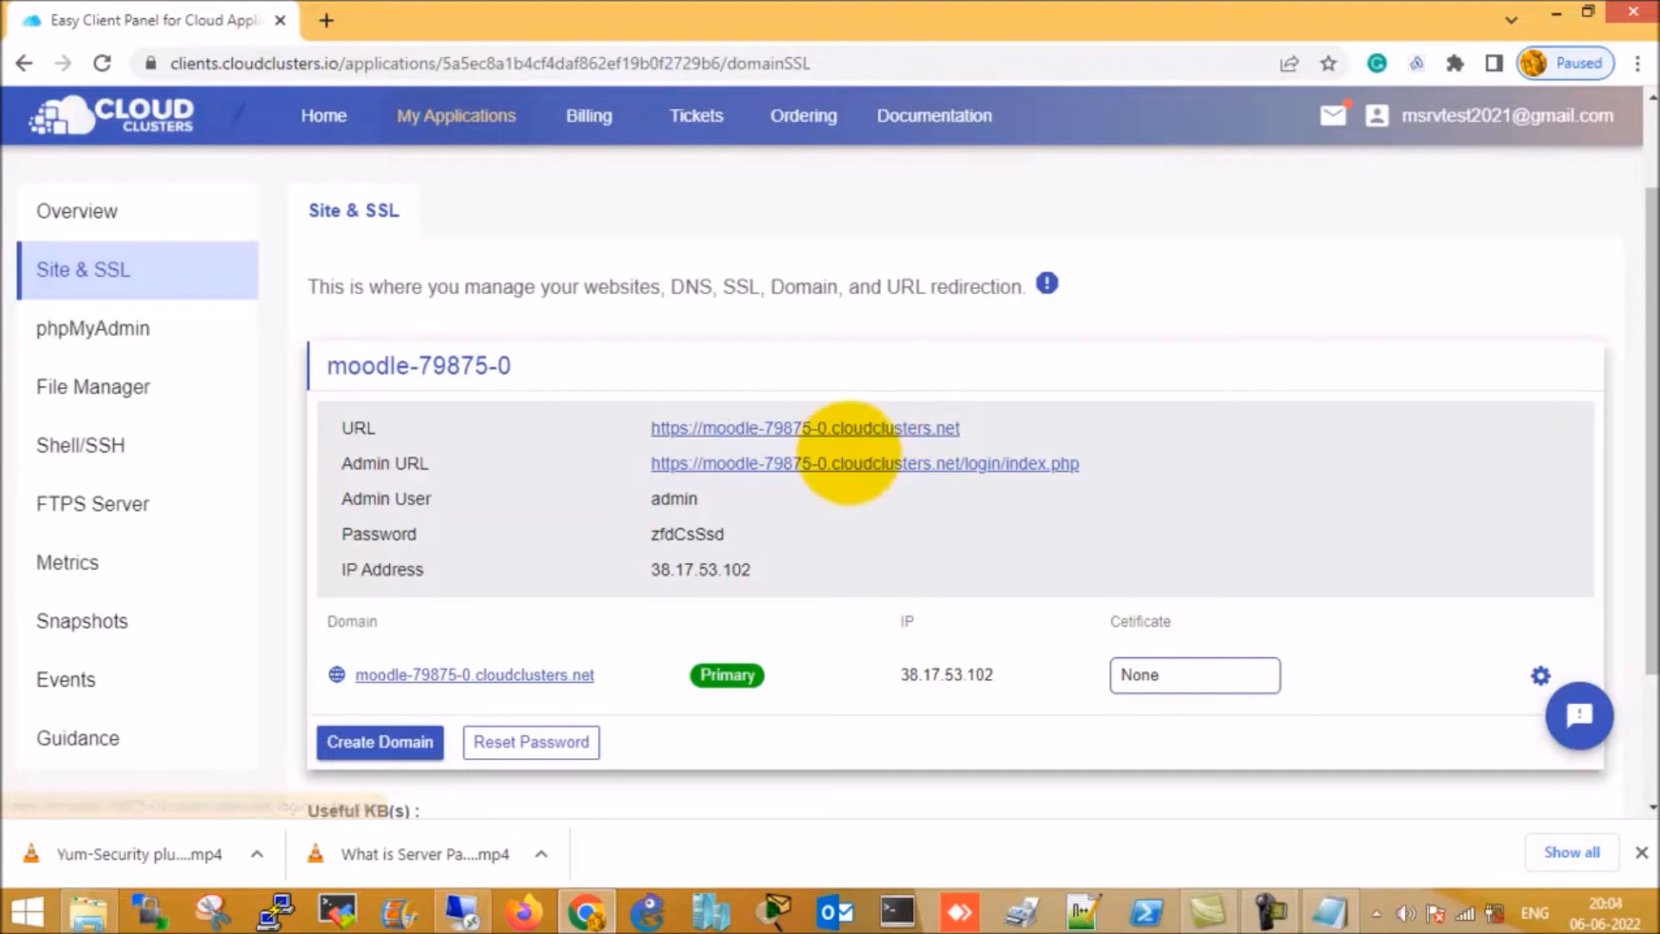
Look through the Moodle application's phpMyAdmin, File Manager, Shell/SSH and FTPS Server pages
{"action": "left_click", "coordinate": [227, 330]}
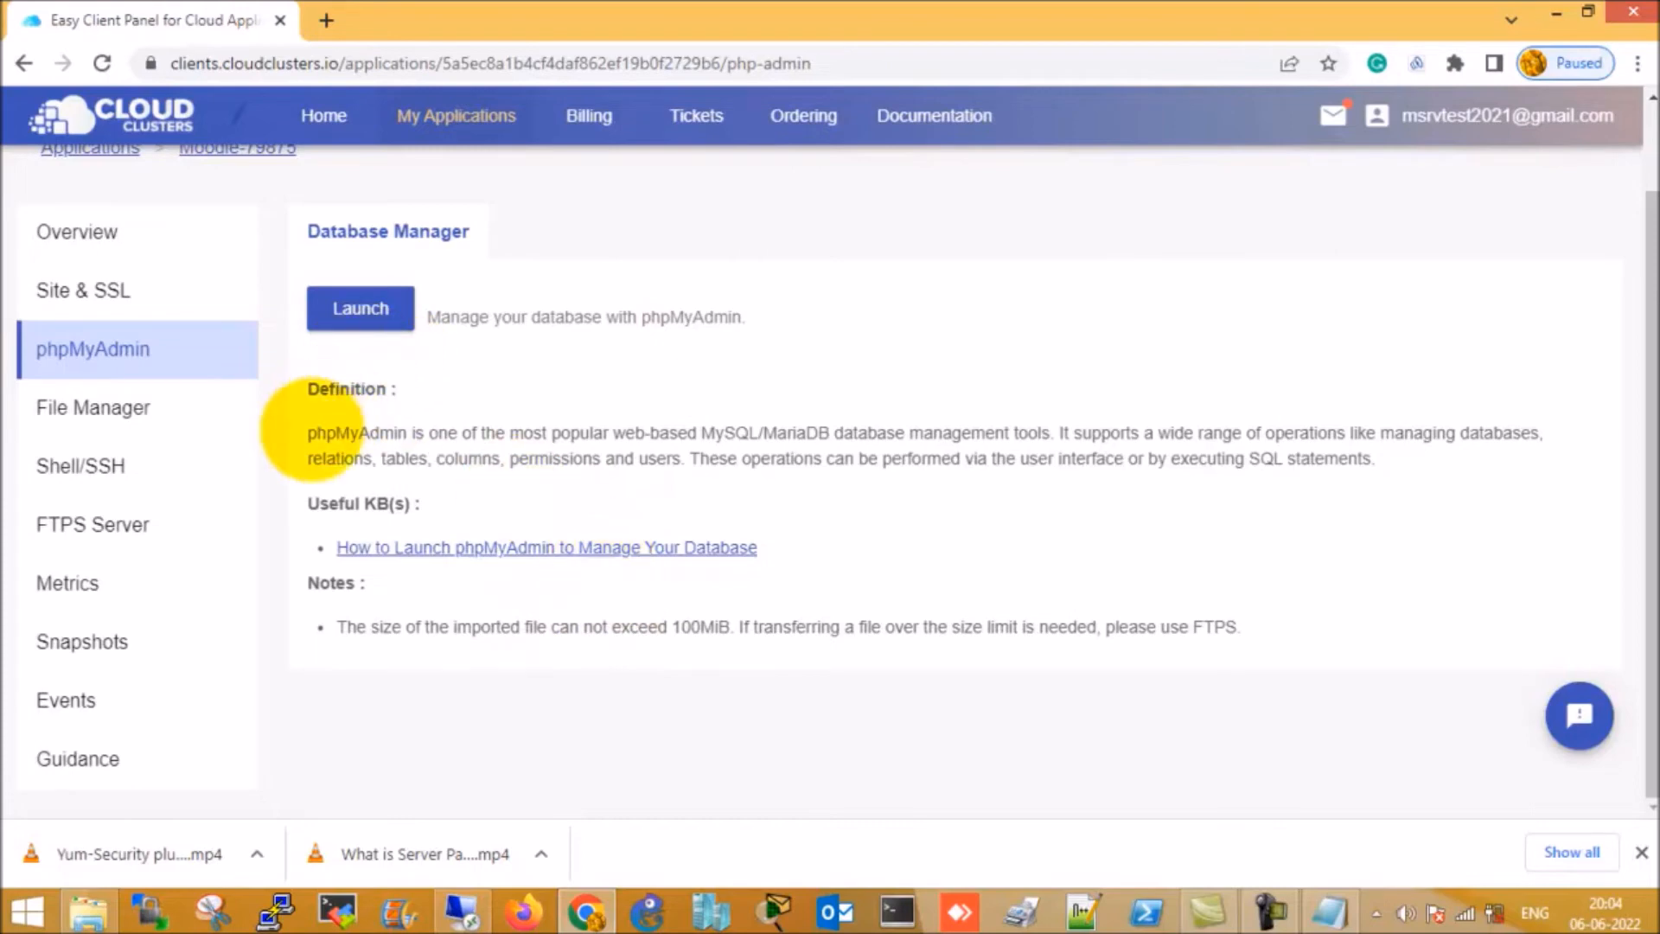
{"action": "left_click", "coordinate": [102, 410]}
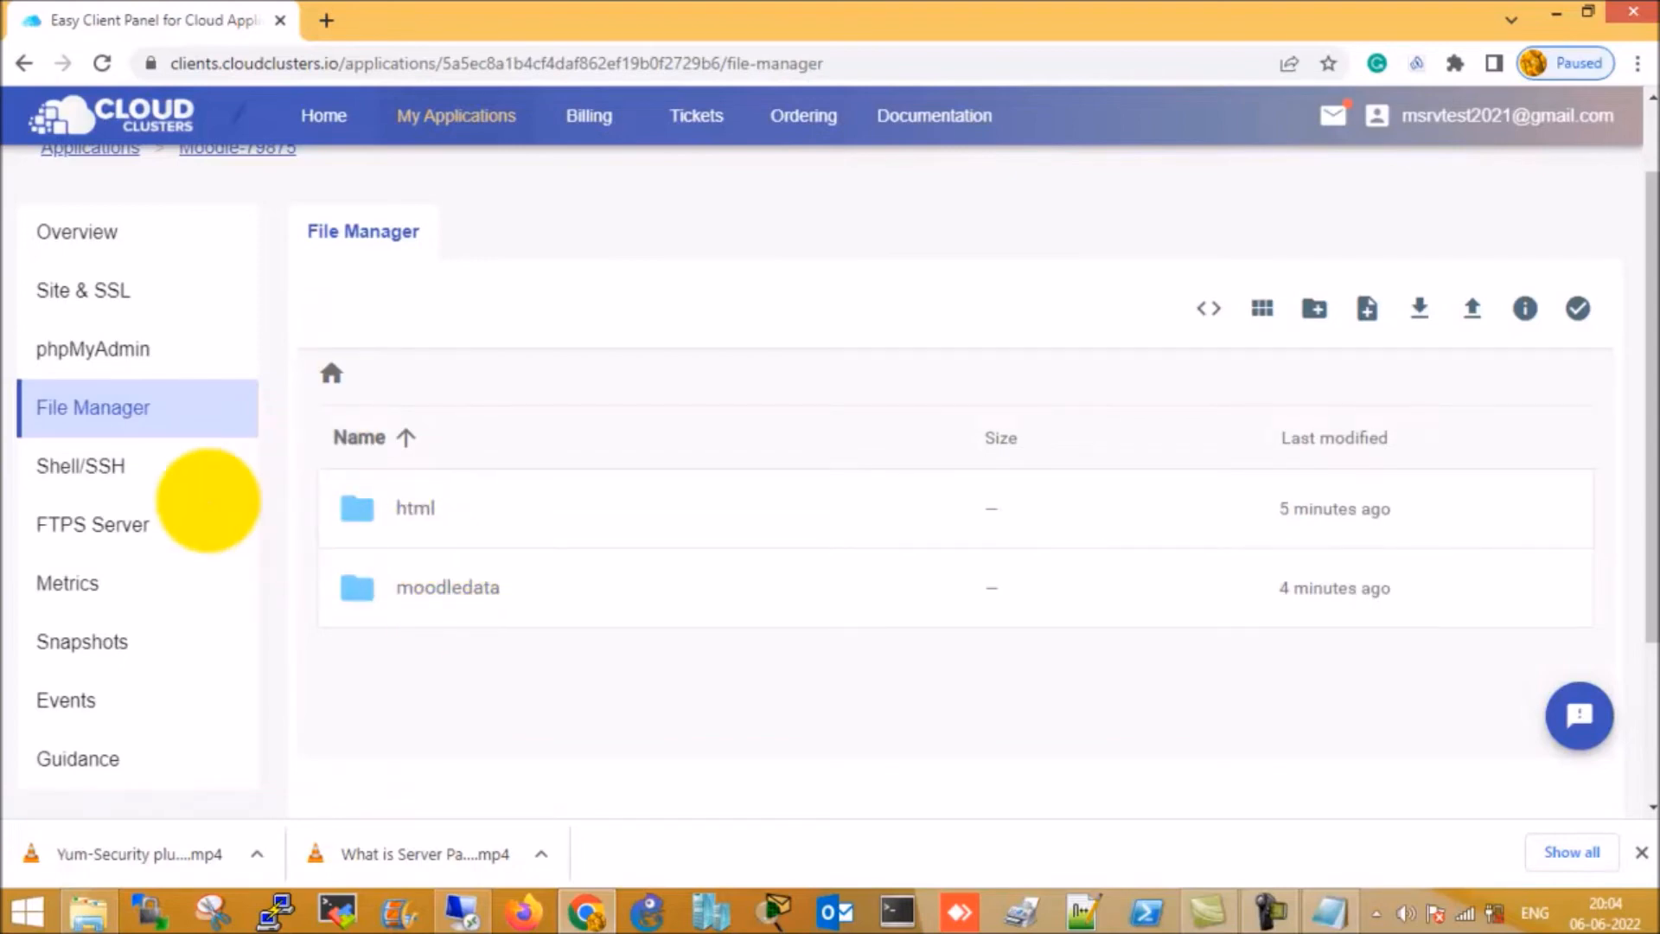
{"action": "left_click", "coordinate": [86, 464]}
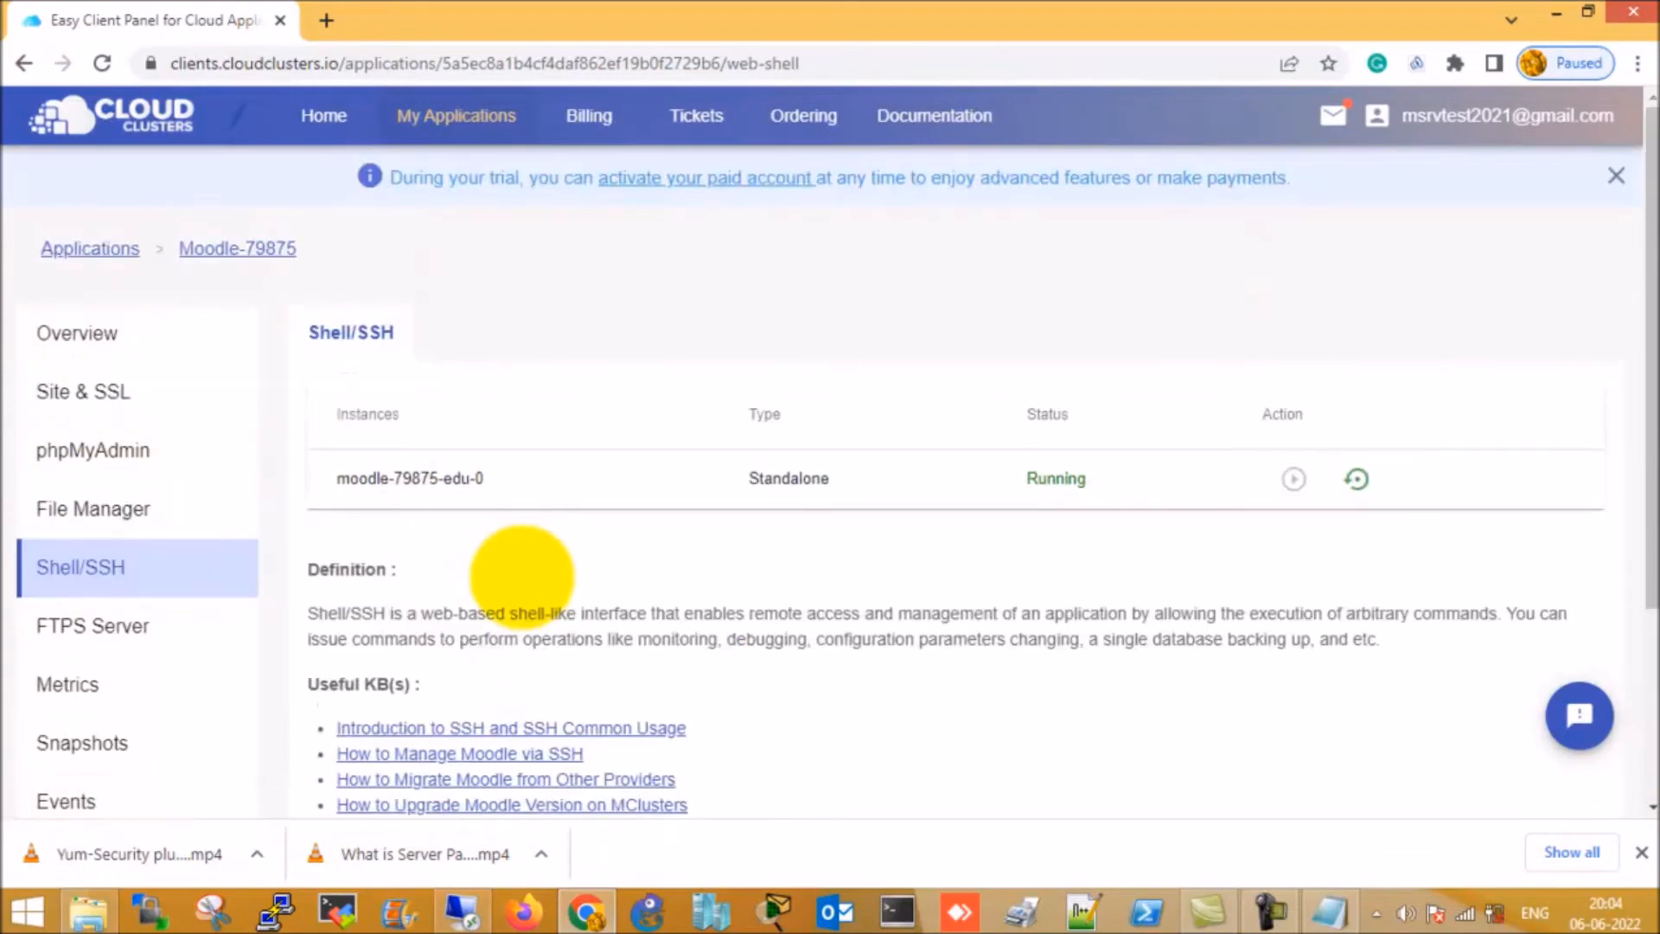
{"action": "scroll", "coordinate": [482, 556], "scroll_direction": "down", "scroll_amount": 3}
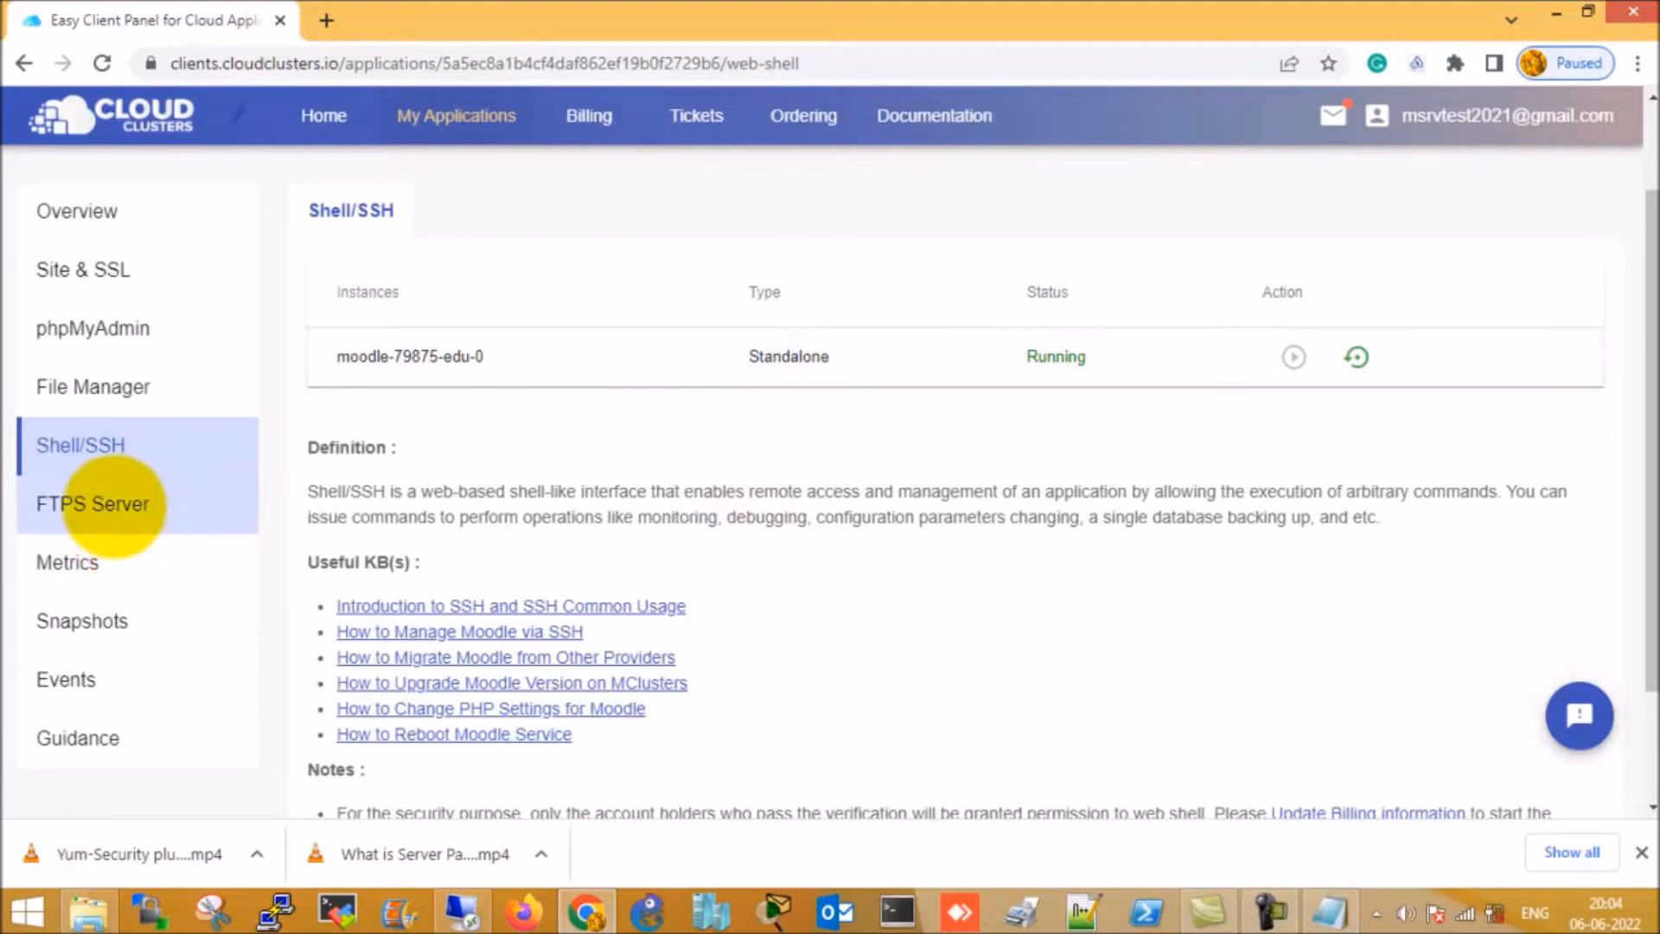
{"action": "left_click", "coordinate": [115, 506]}
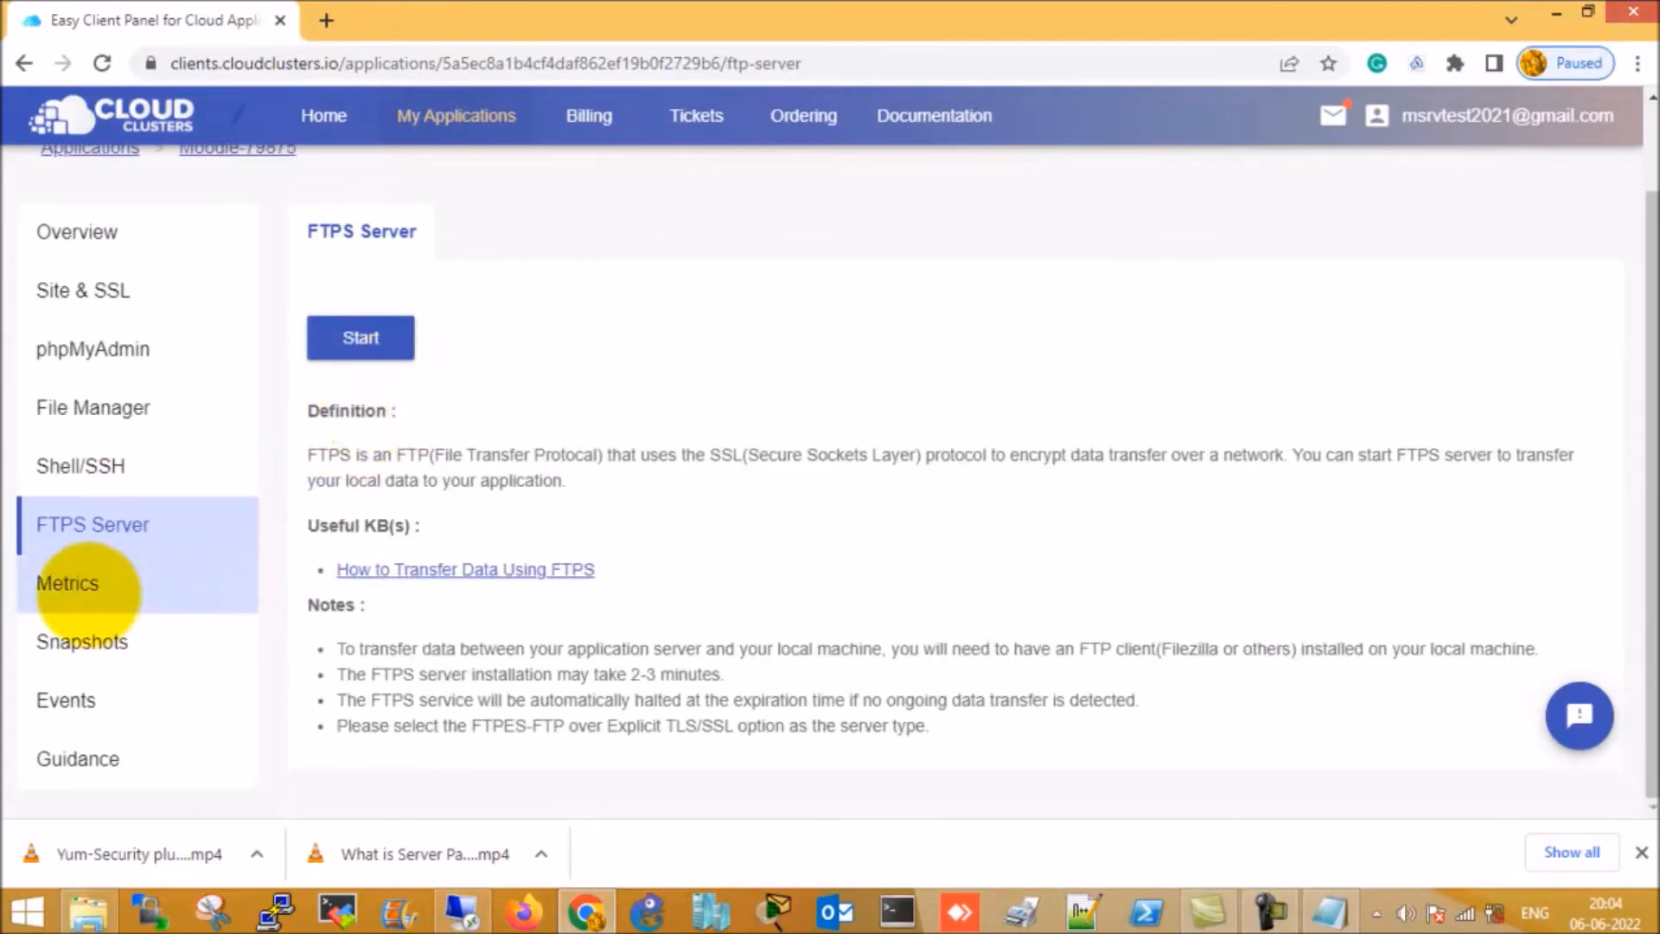
Examine the CPU, memory, disk and traffic charts in the Moodle application's Metrics
{"action": "left_click", "coordinate": [87, 591]}
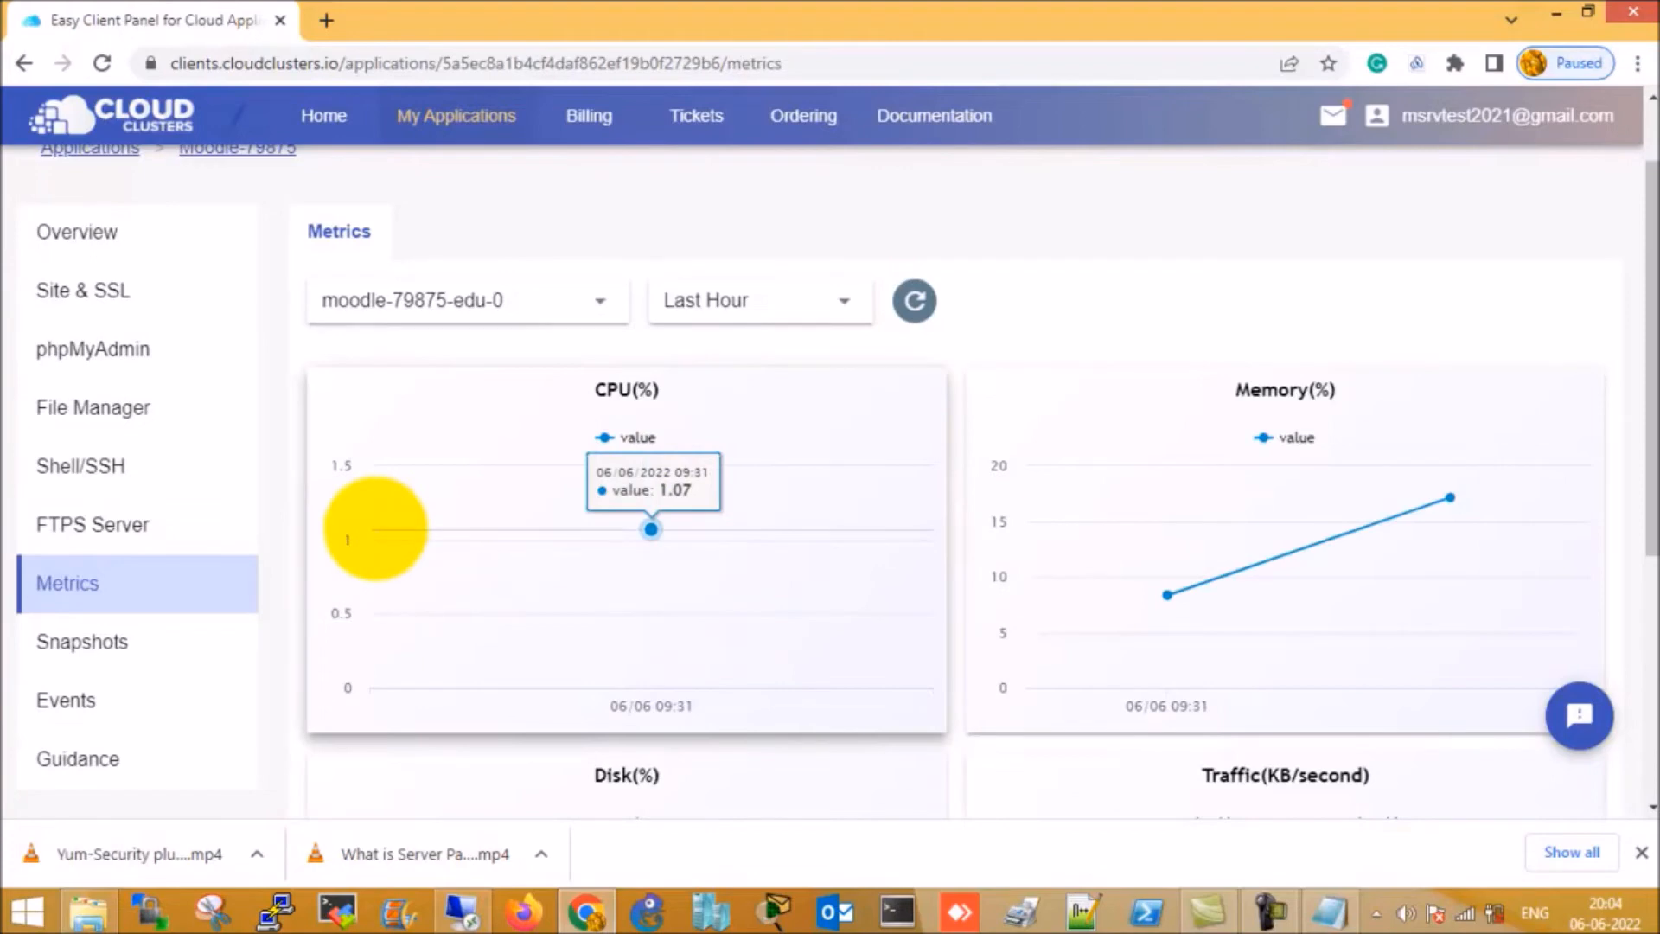
{"action": "scroll", "coordinate": [375, 527], "scroll_direction": "down", "scroll_amount": 3}
{"action": "scroll", "coordinate": [400, 593], "scroll_direction": "up", "scroll_amount": 3}
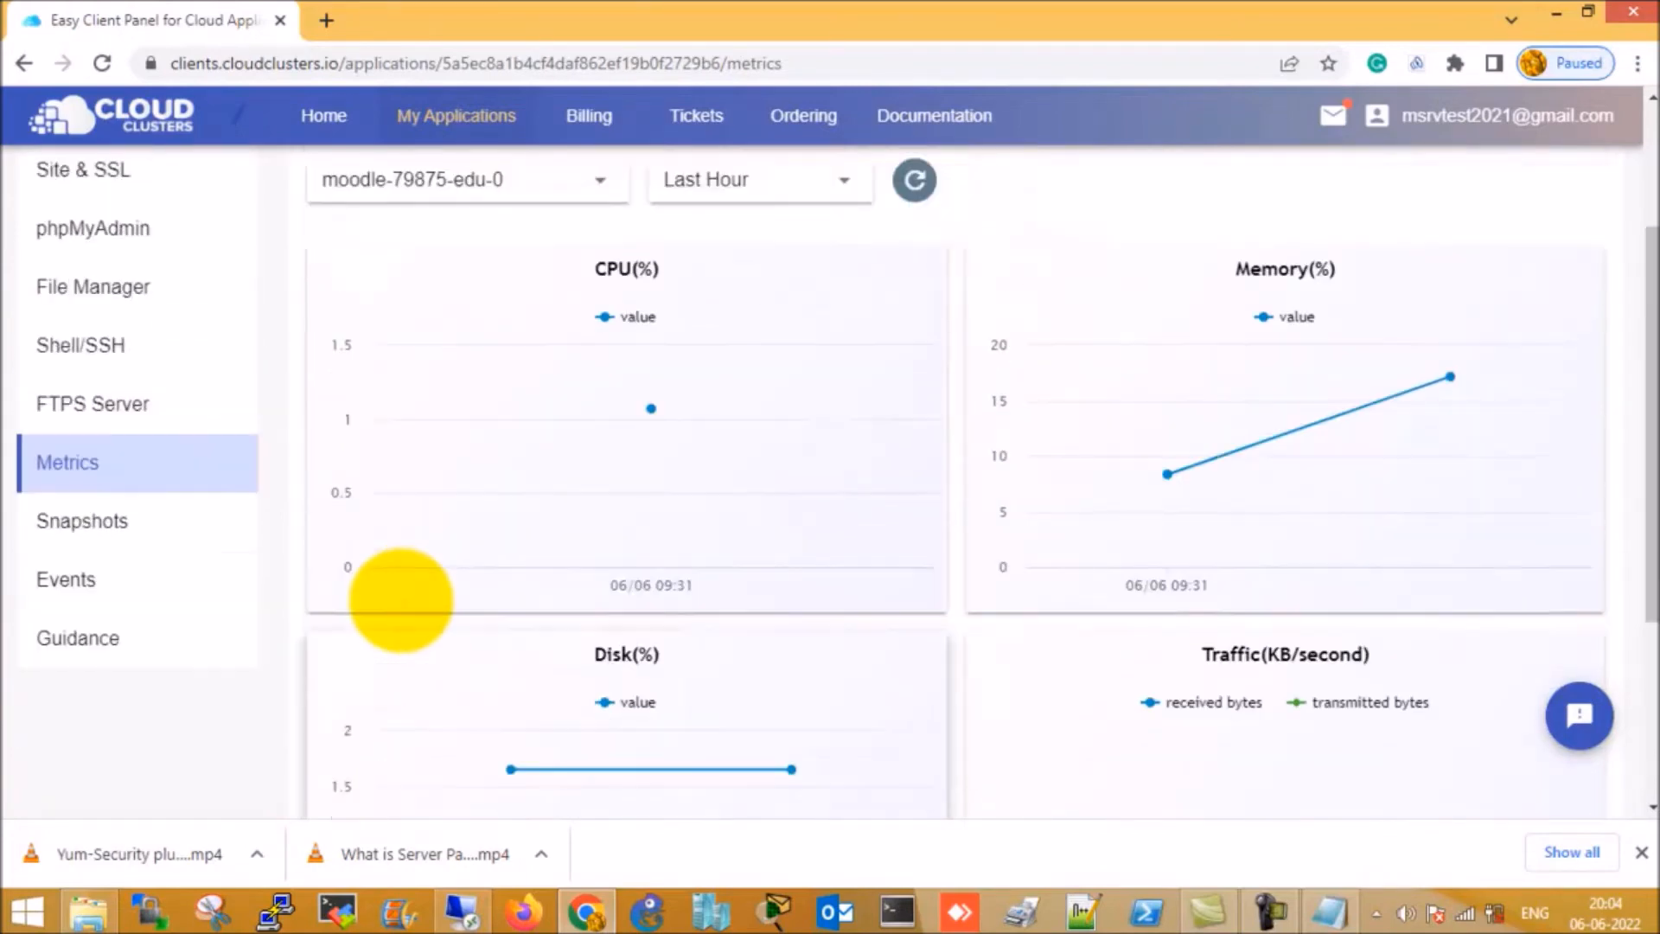
{"action": "scroll", "coordinate": [550, 519], "scroll_direction": "down", "scroll_amount": 1}
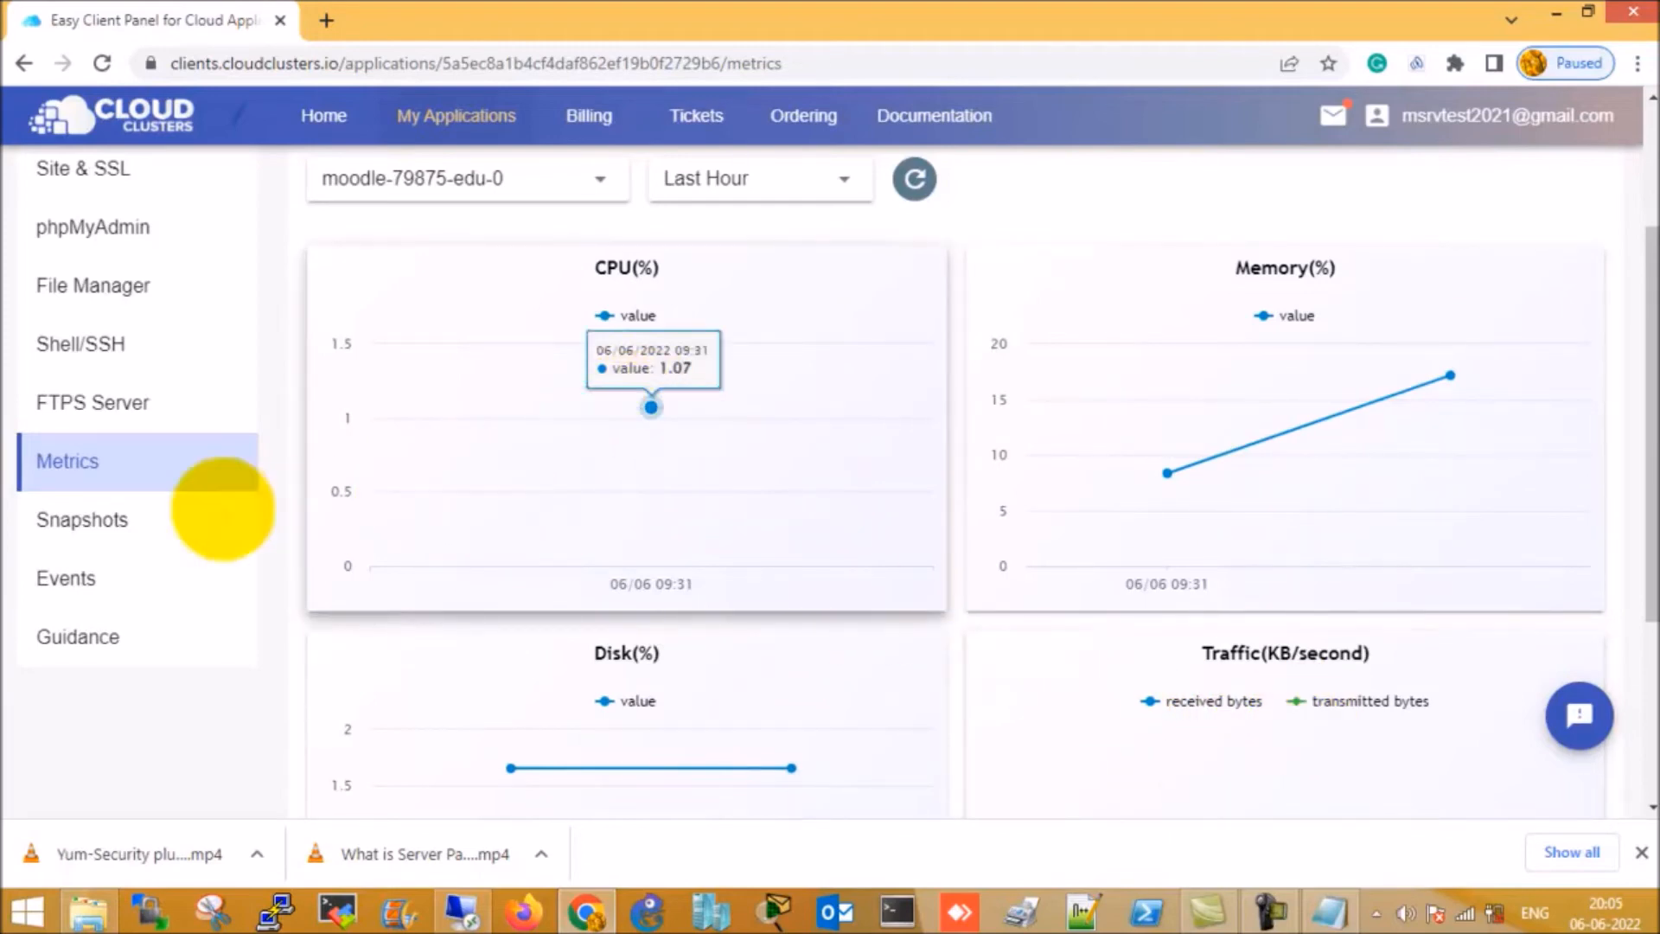
Review the backup snapshots and the event log of the Moodle deployment
{"action": "left_click", "coordinate": [123, 508]}
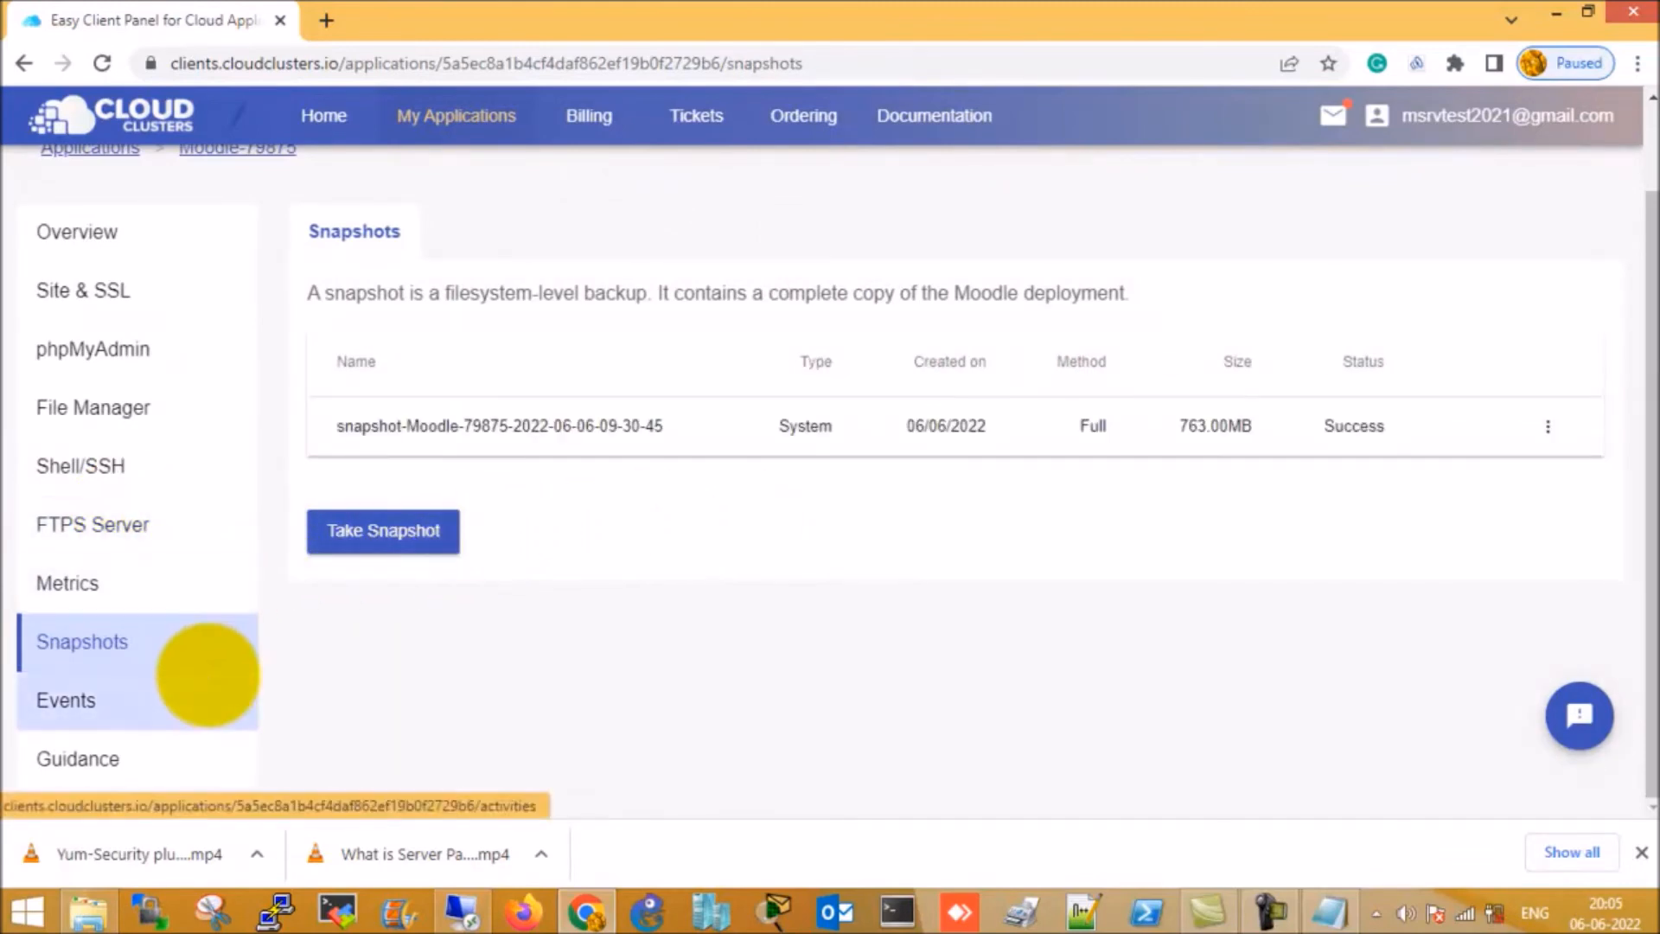
{"action": "left_click", "coordinate": [105, 696]}
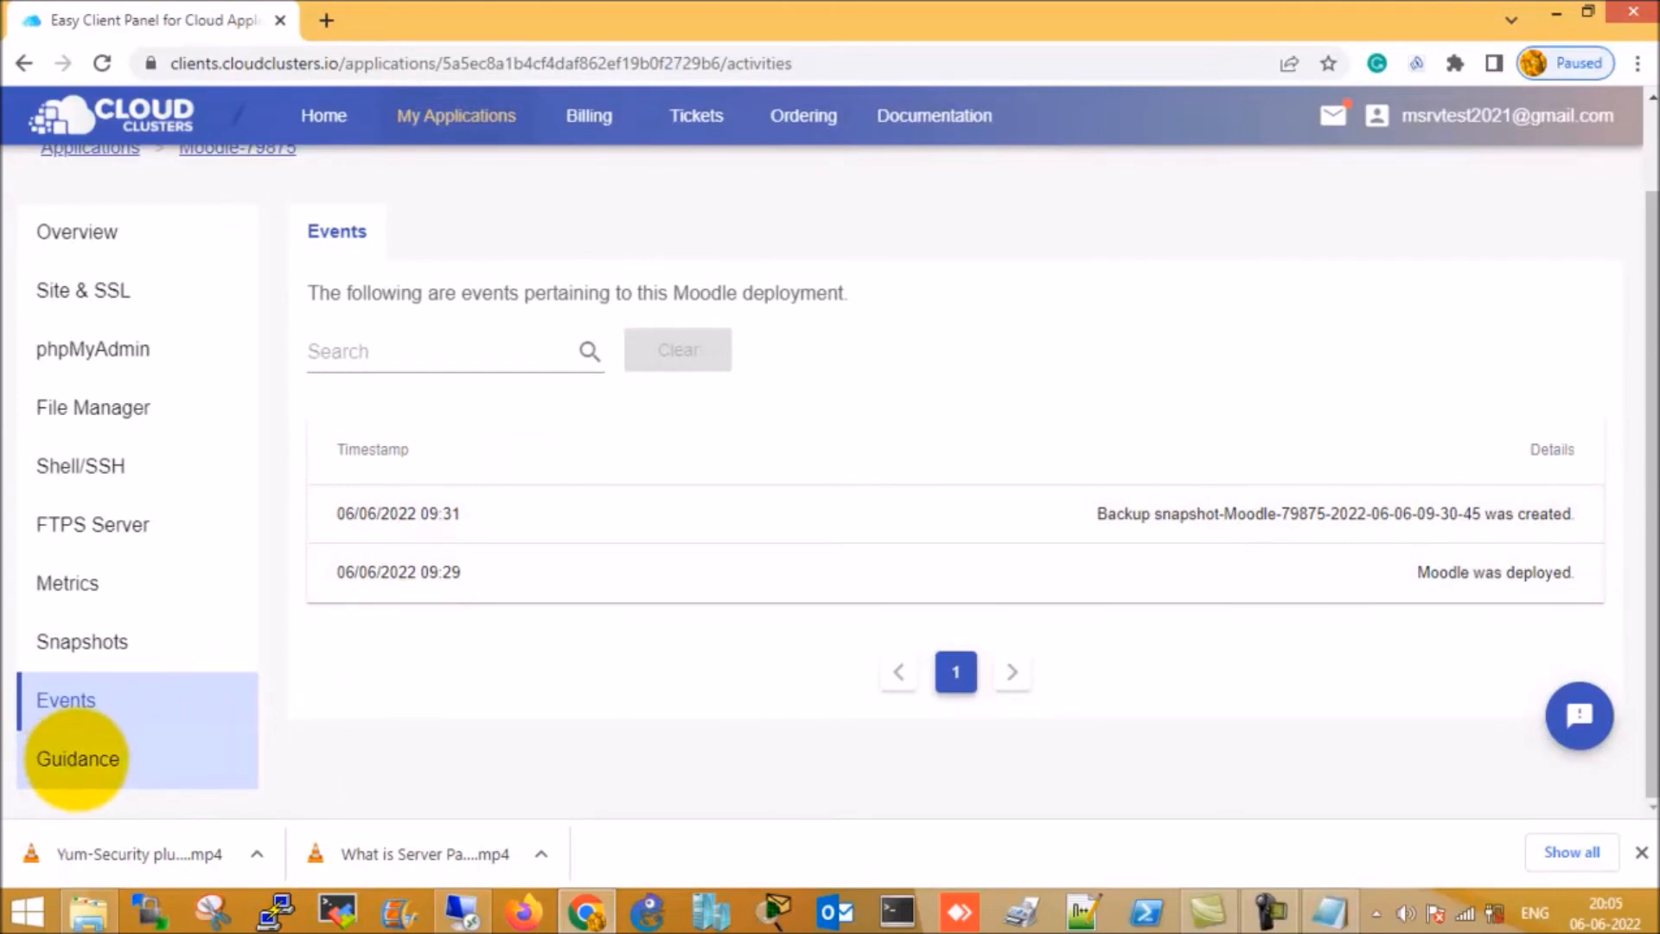
{"action": "scroll", "coordinate": [199, 536], "scroll_direction": "up", "scroll_amount": 2}
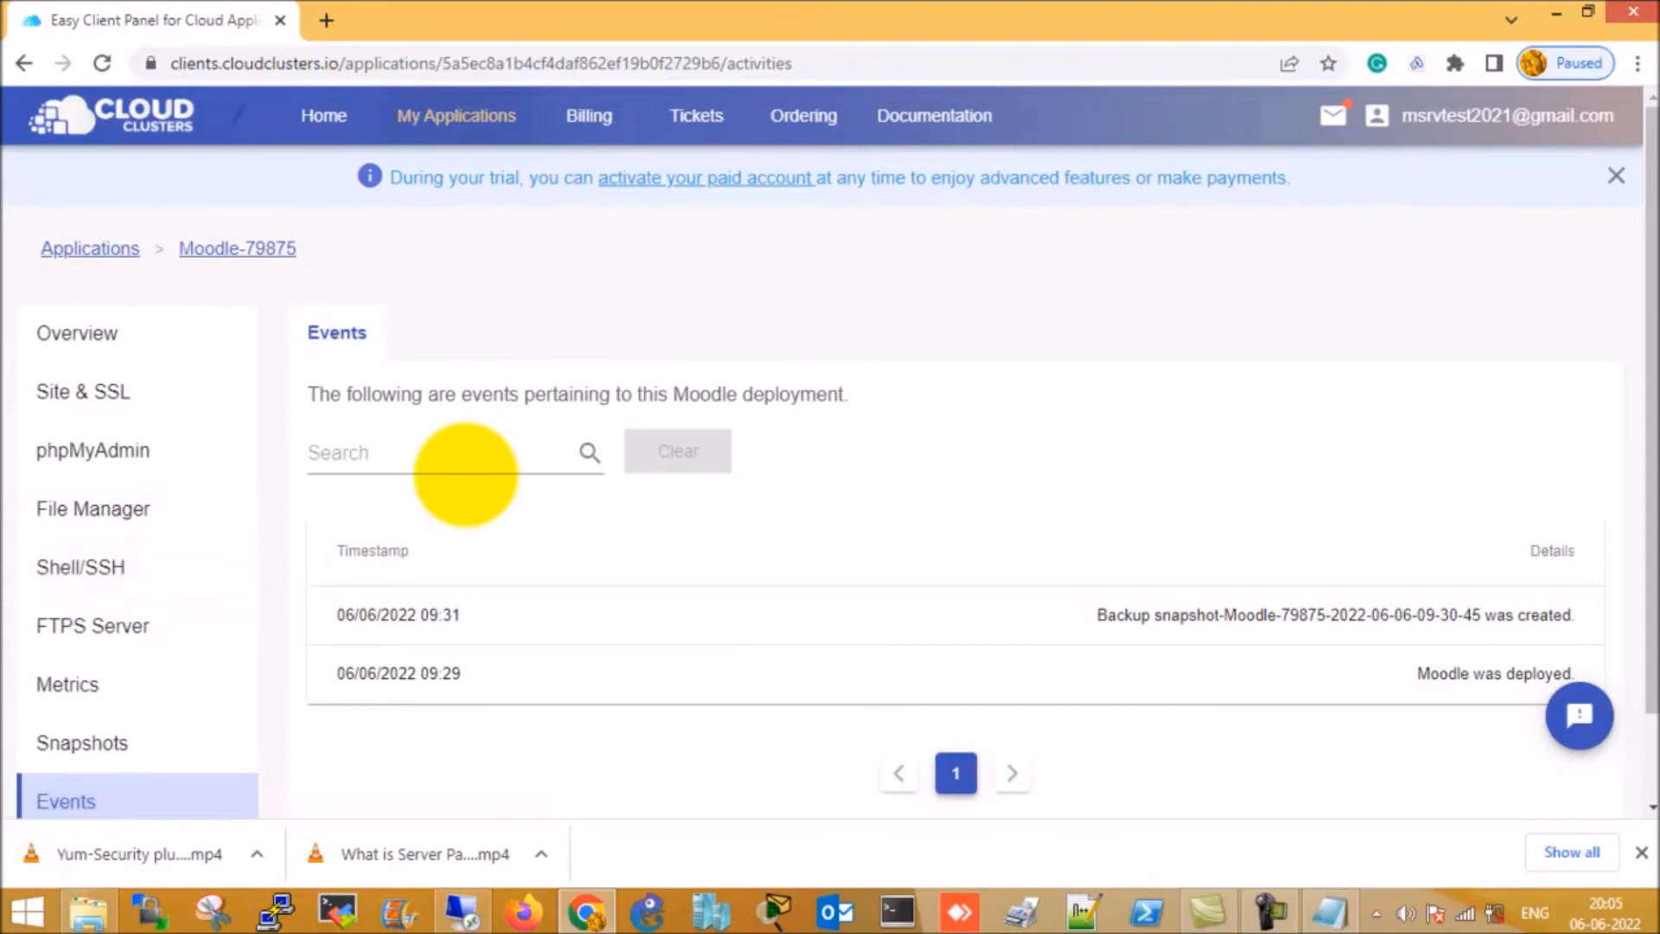
Revisit the Moodle application's Site & SSL, phpMyAdmin and File Manager pages
{"action": "left_click", "coordinate": [114, 397]}
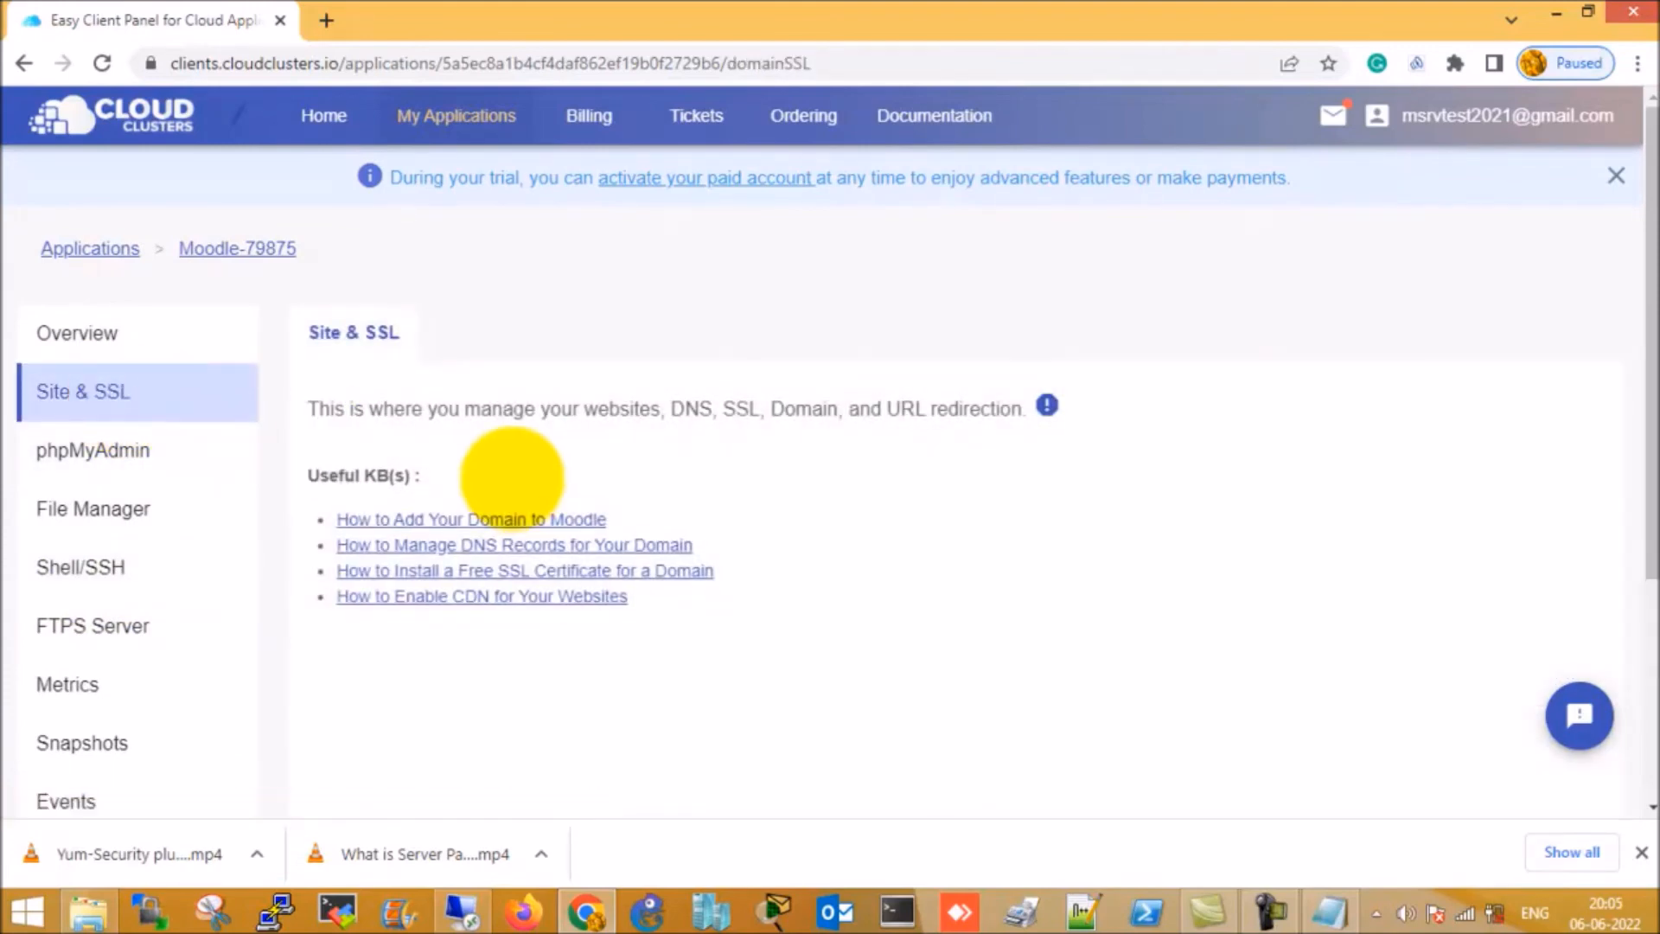
{"action": "left_click", "coordinate": [108, 445]}
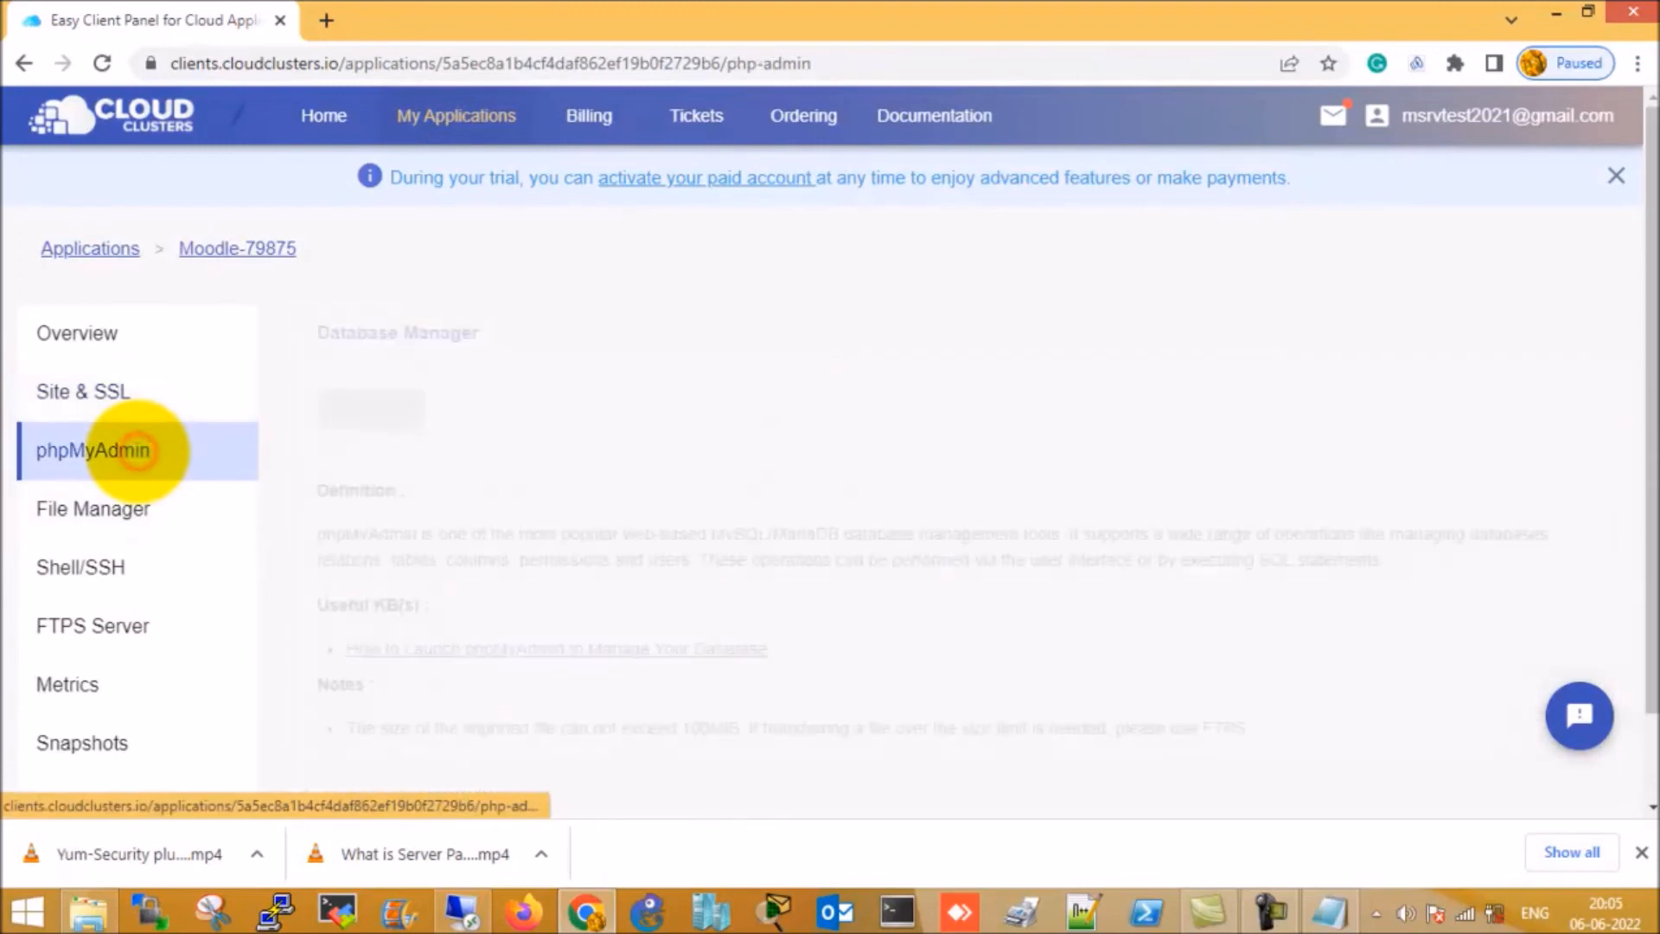
{"action": "left_click", "coordinate": [143, 510]}
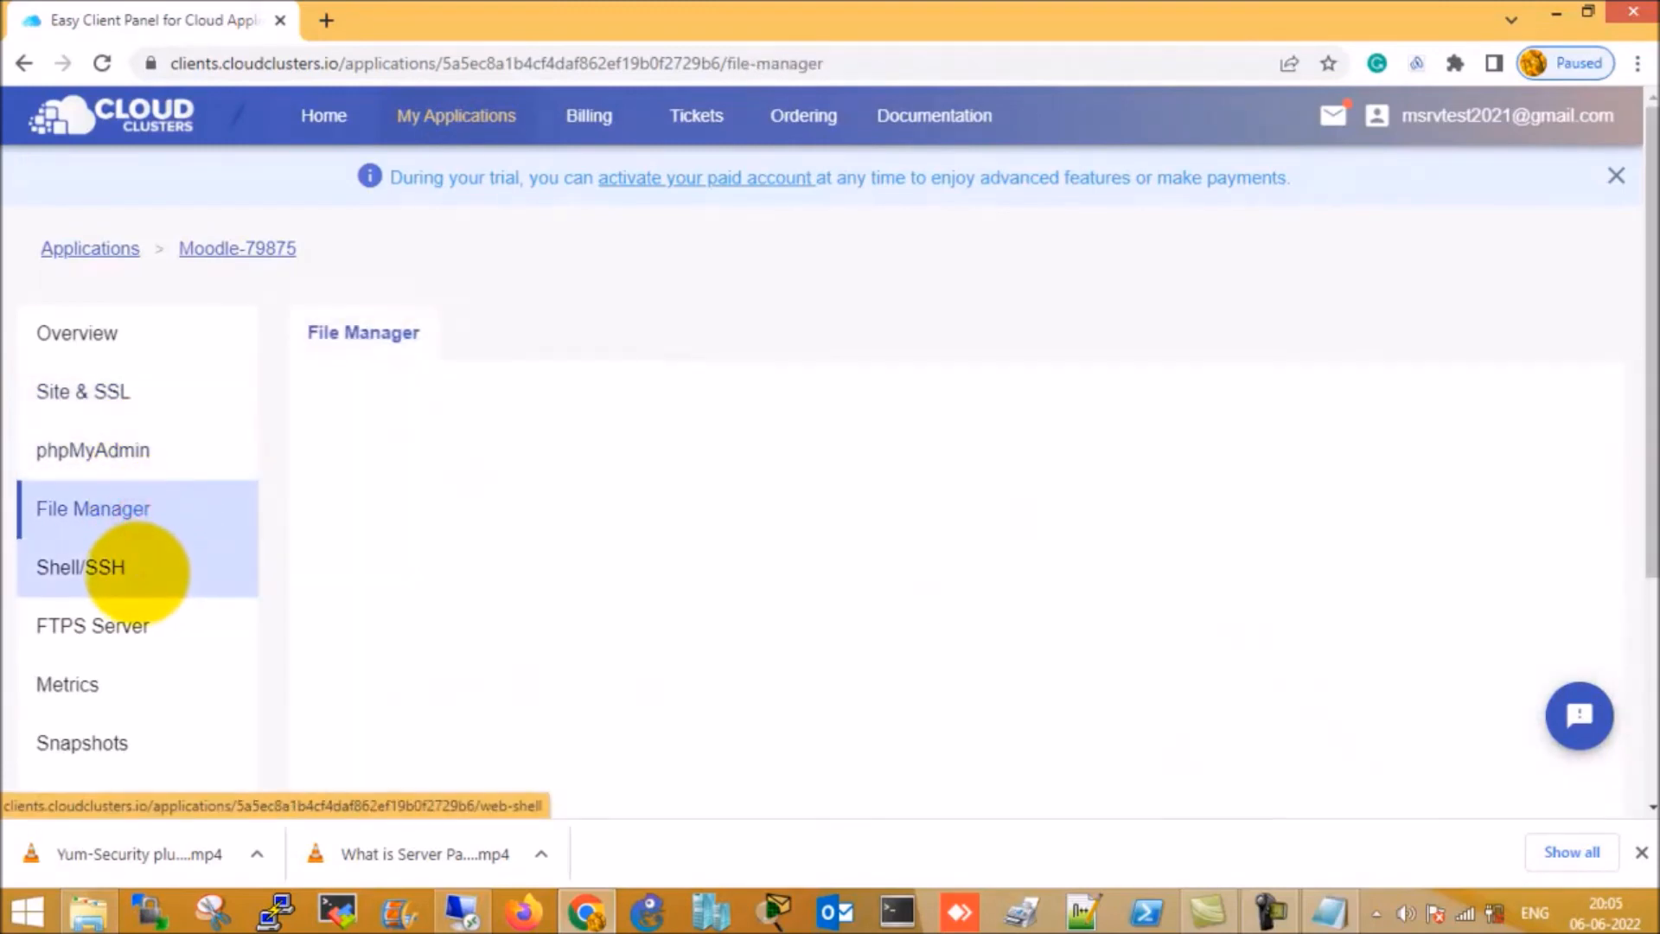
{"action": "scroll", "coordinate": [186, 406], "scroll_direction": "down", "scroll_amount": 4}
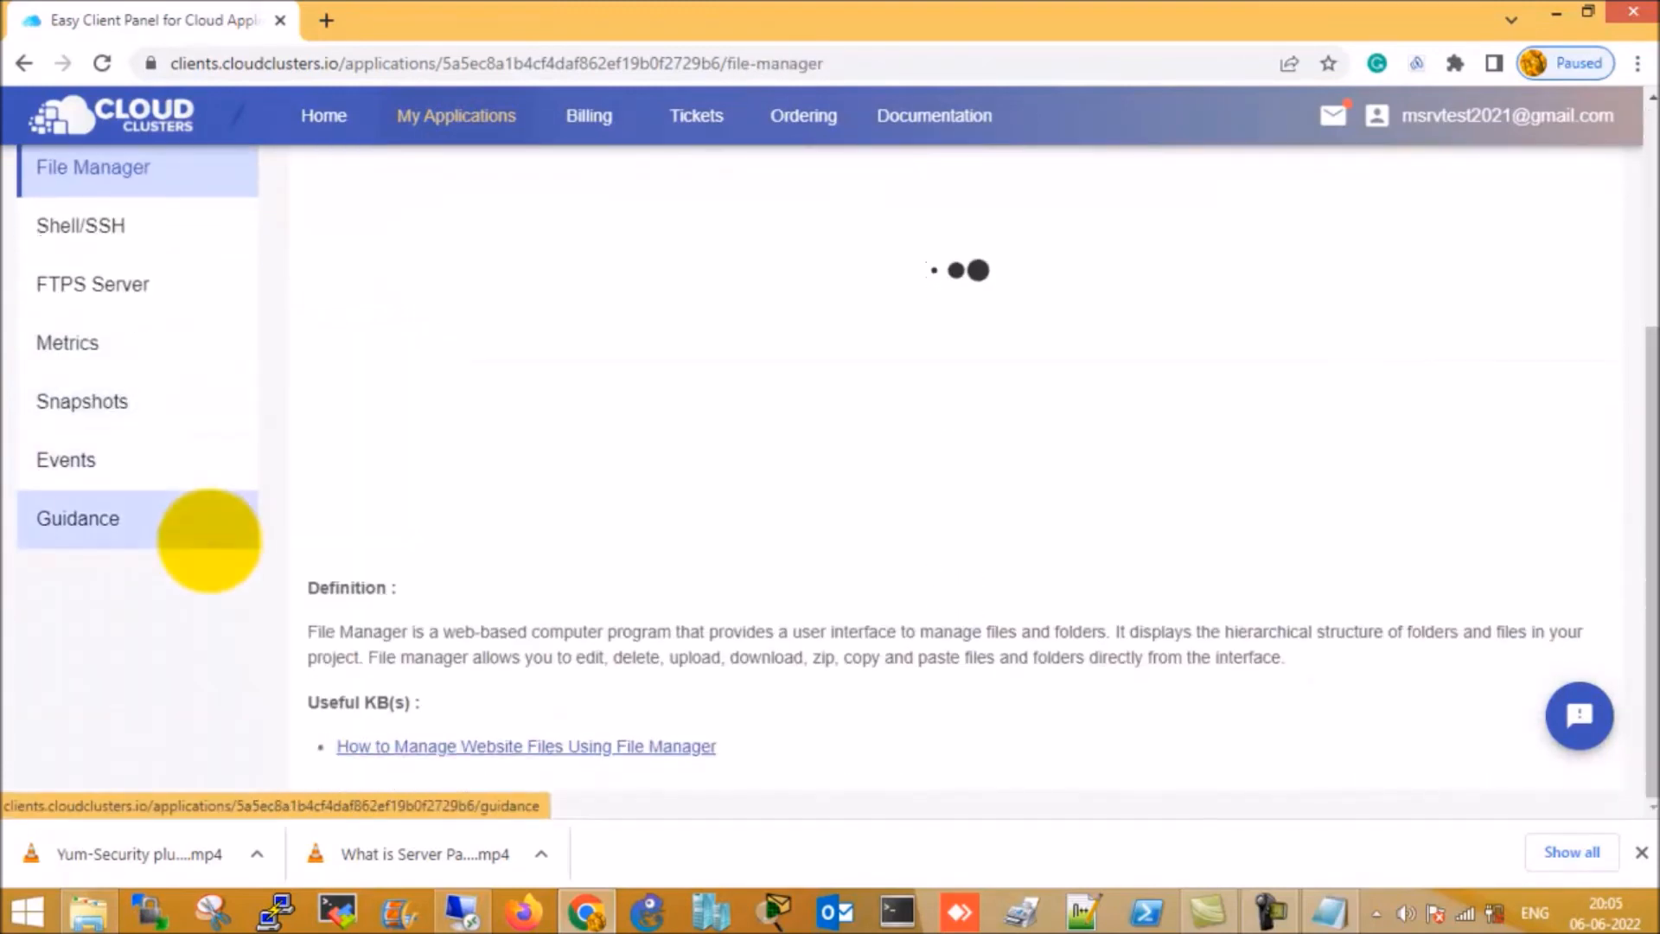
Open the deployed Moodle site and its admin login page from the URLs listed under Site & SSL
{"action": "scroll", "coordinate": [207, 540], "scroll_direction": "up", "scroll_amount": 4}
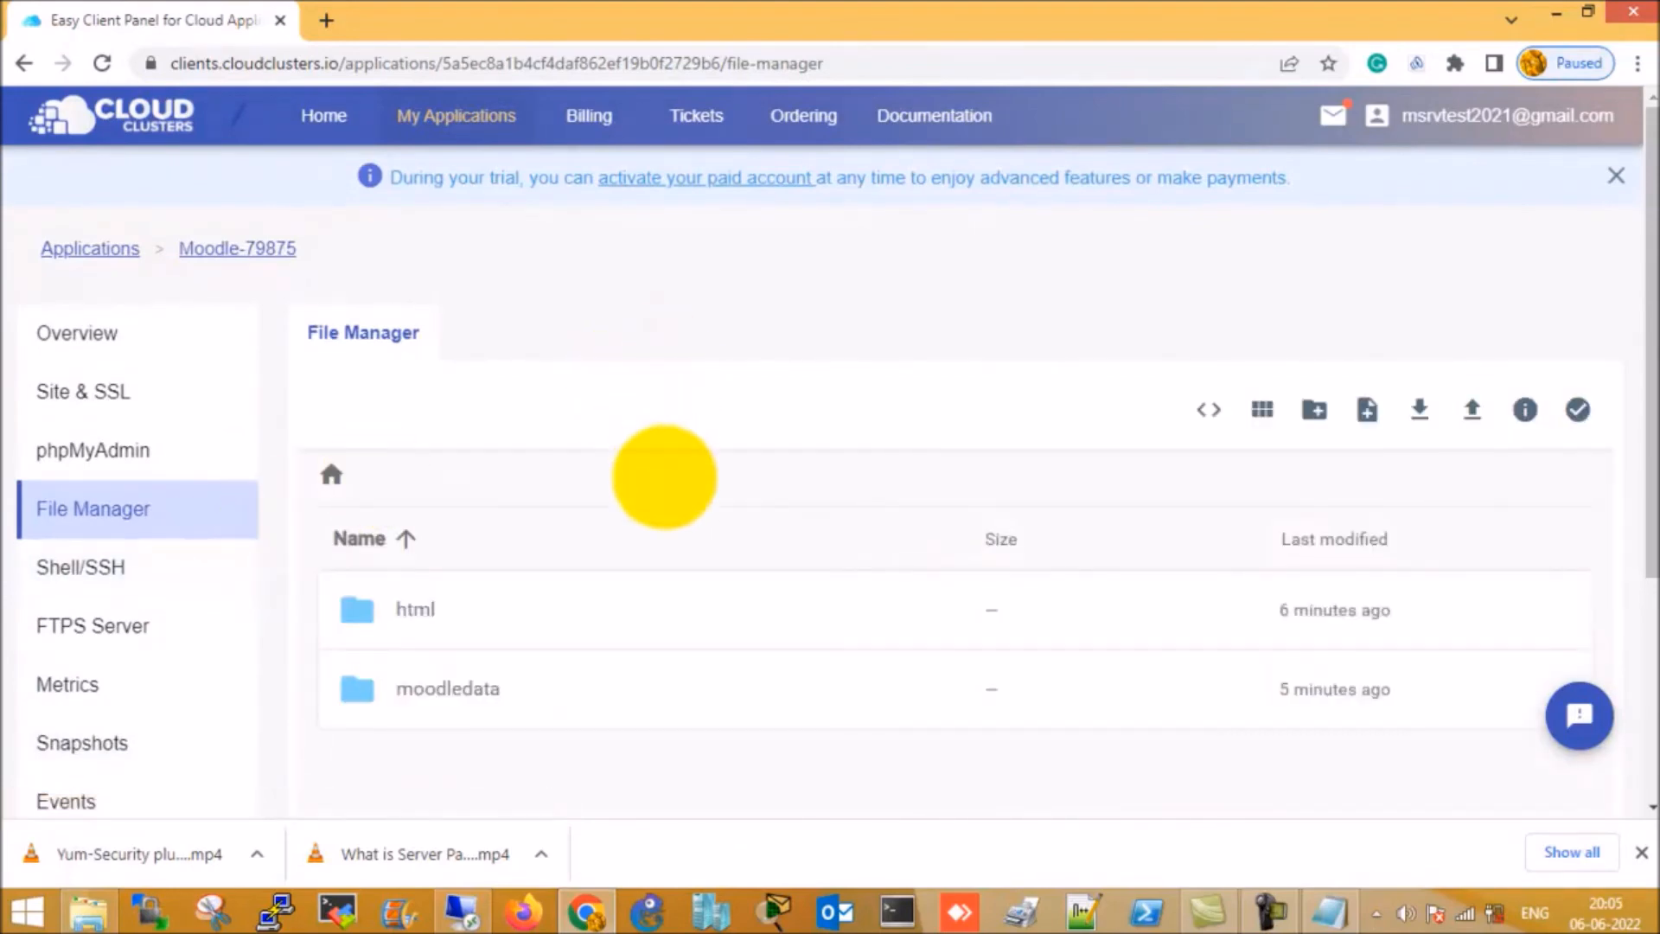
{"action": "left_click", "coordinate": [82, 391]}
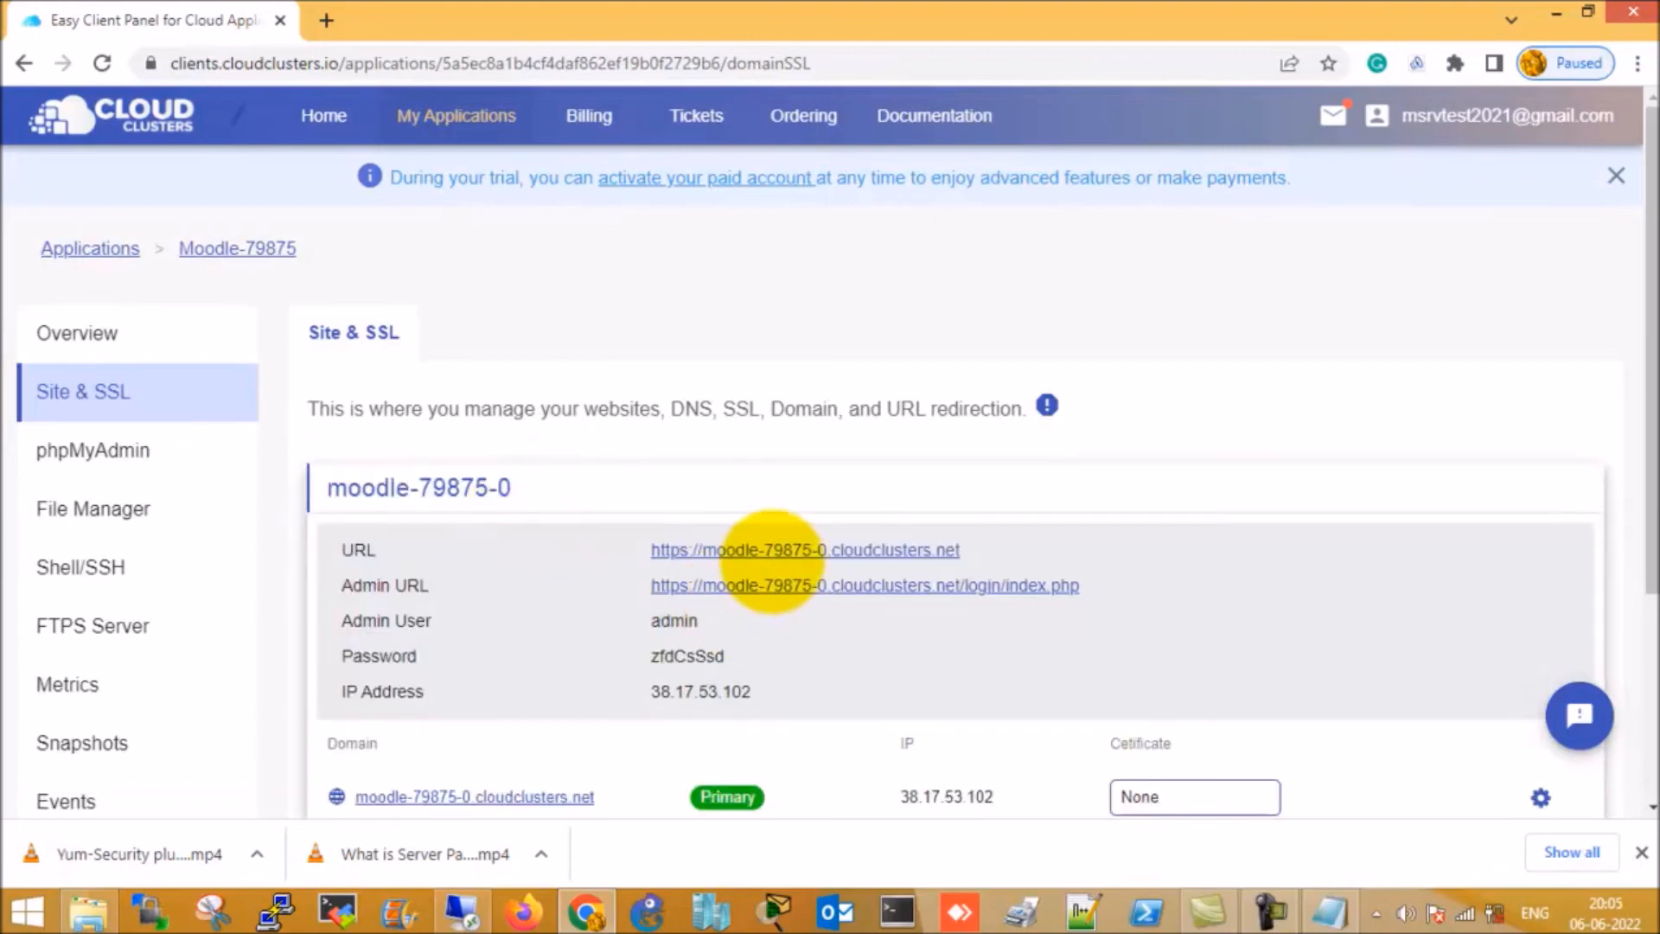
{"action": "left_click", "coordinate": [776, 550]}
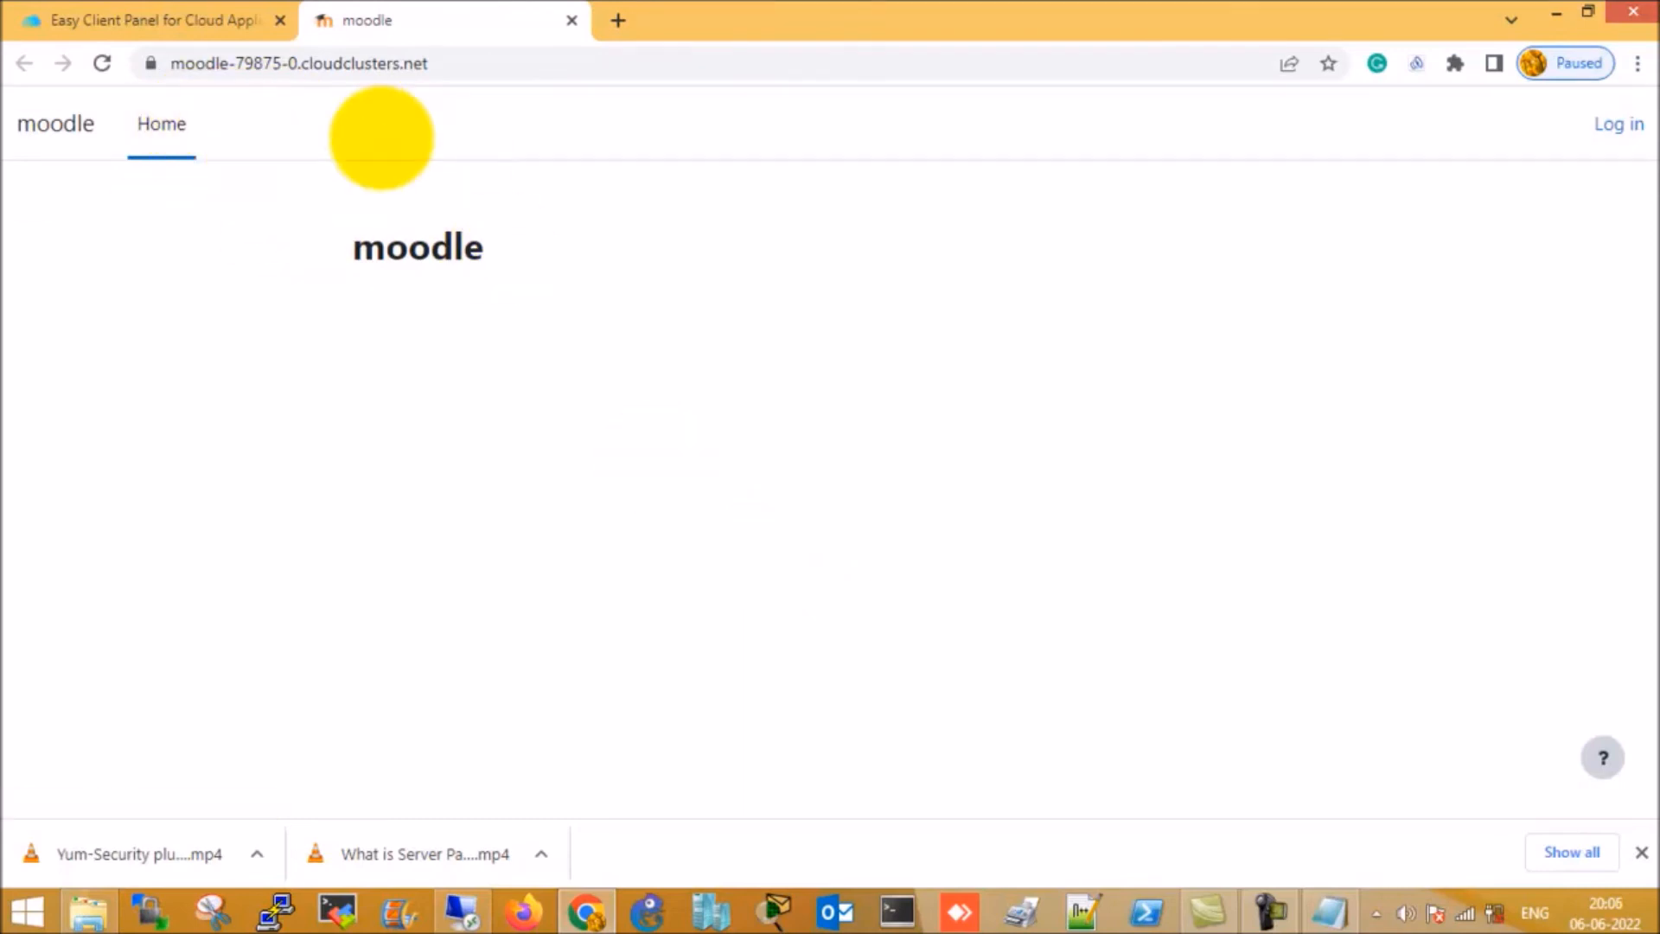
{"action": "left_click", "coordinate": [155, 15]}
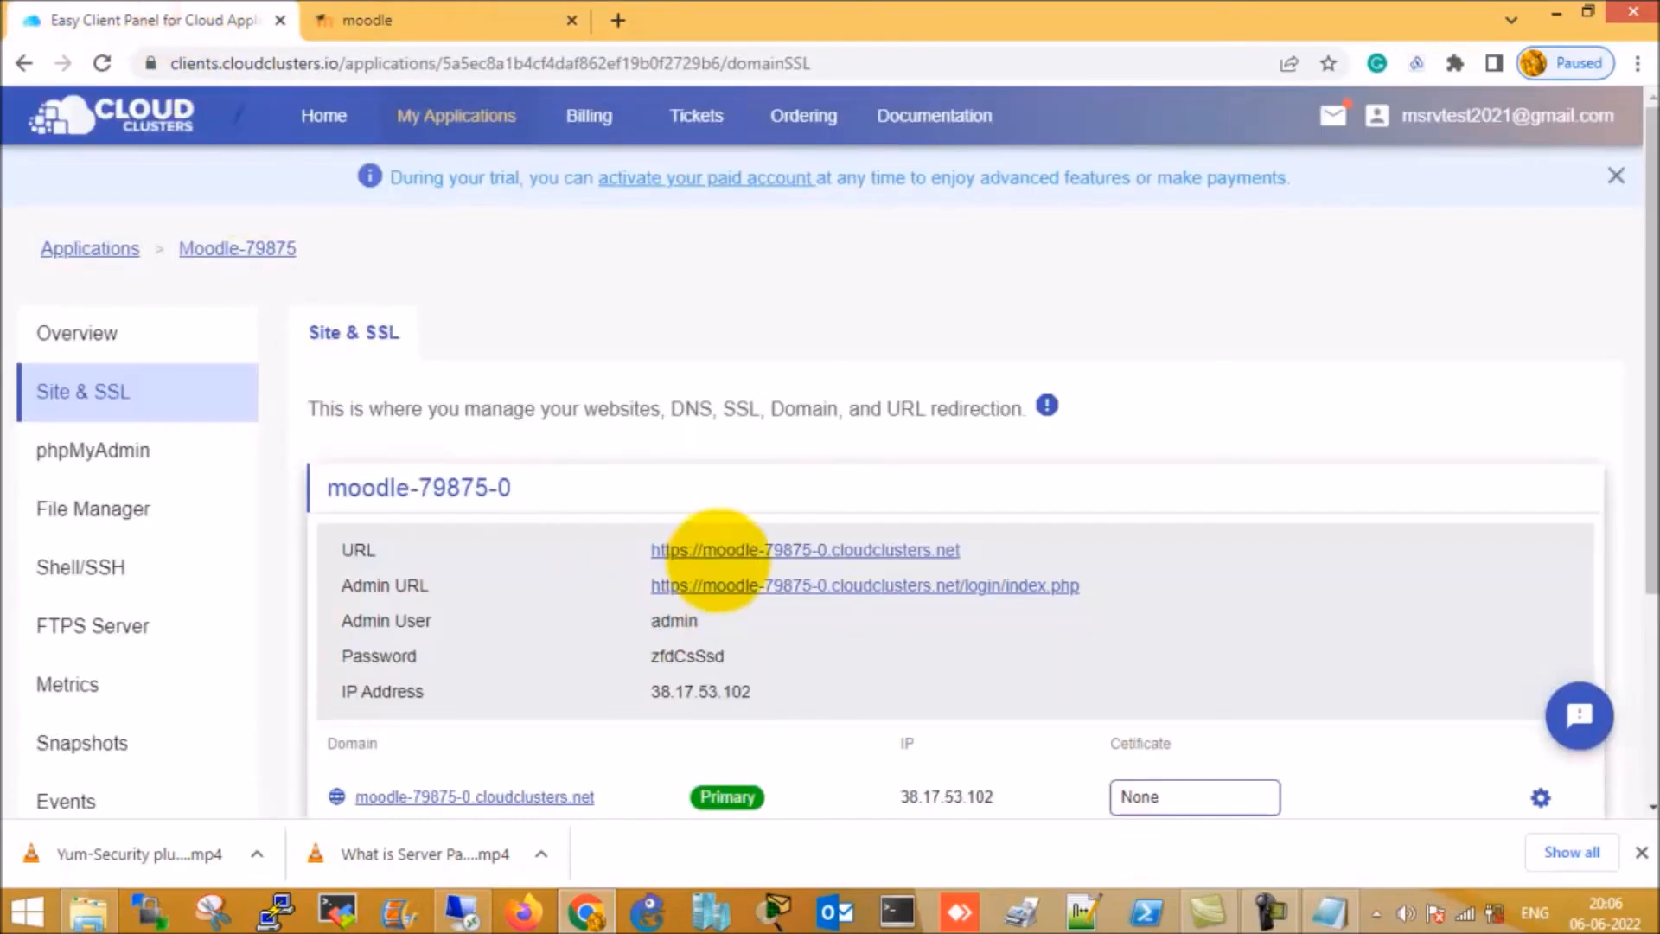
{"action": "left_click", "coordinate": [777, 585]}
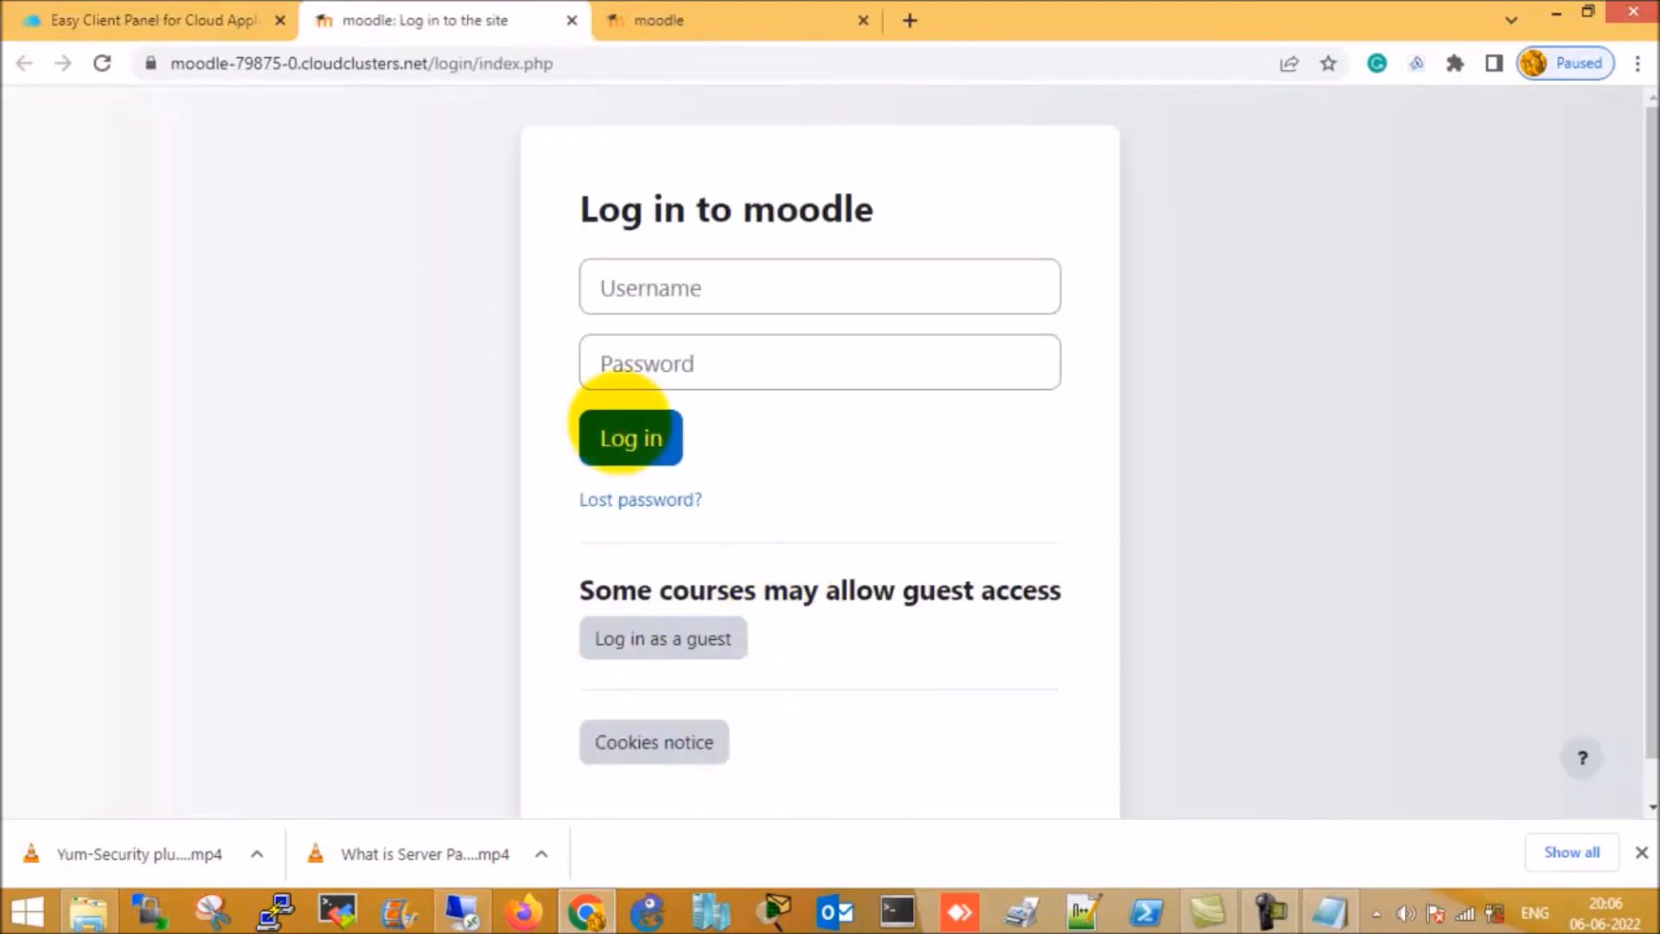
Copy the admin user name from the Site & SSL details into the Moodle login form's username field
{"action": "left_click", "coordinate": [142, 20]}
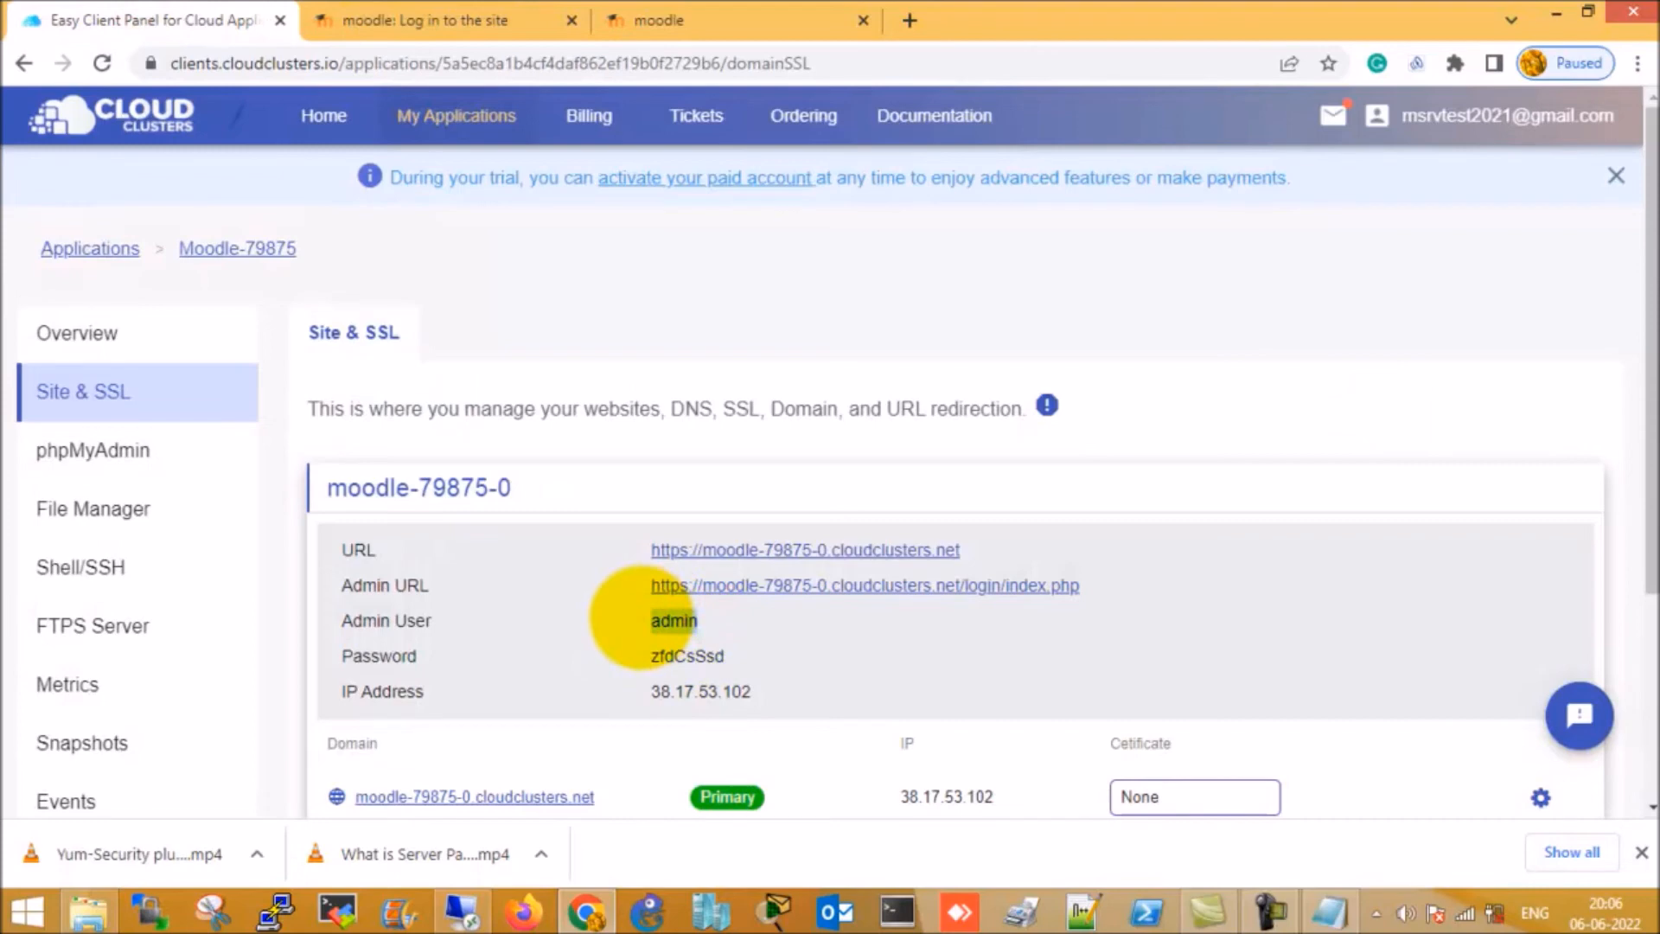
{"action": "right_click", "coordinate": [671, 621]}
{"action": "left_click", "coordinate": [713, 641]}
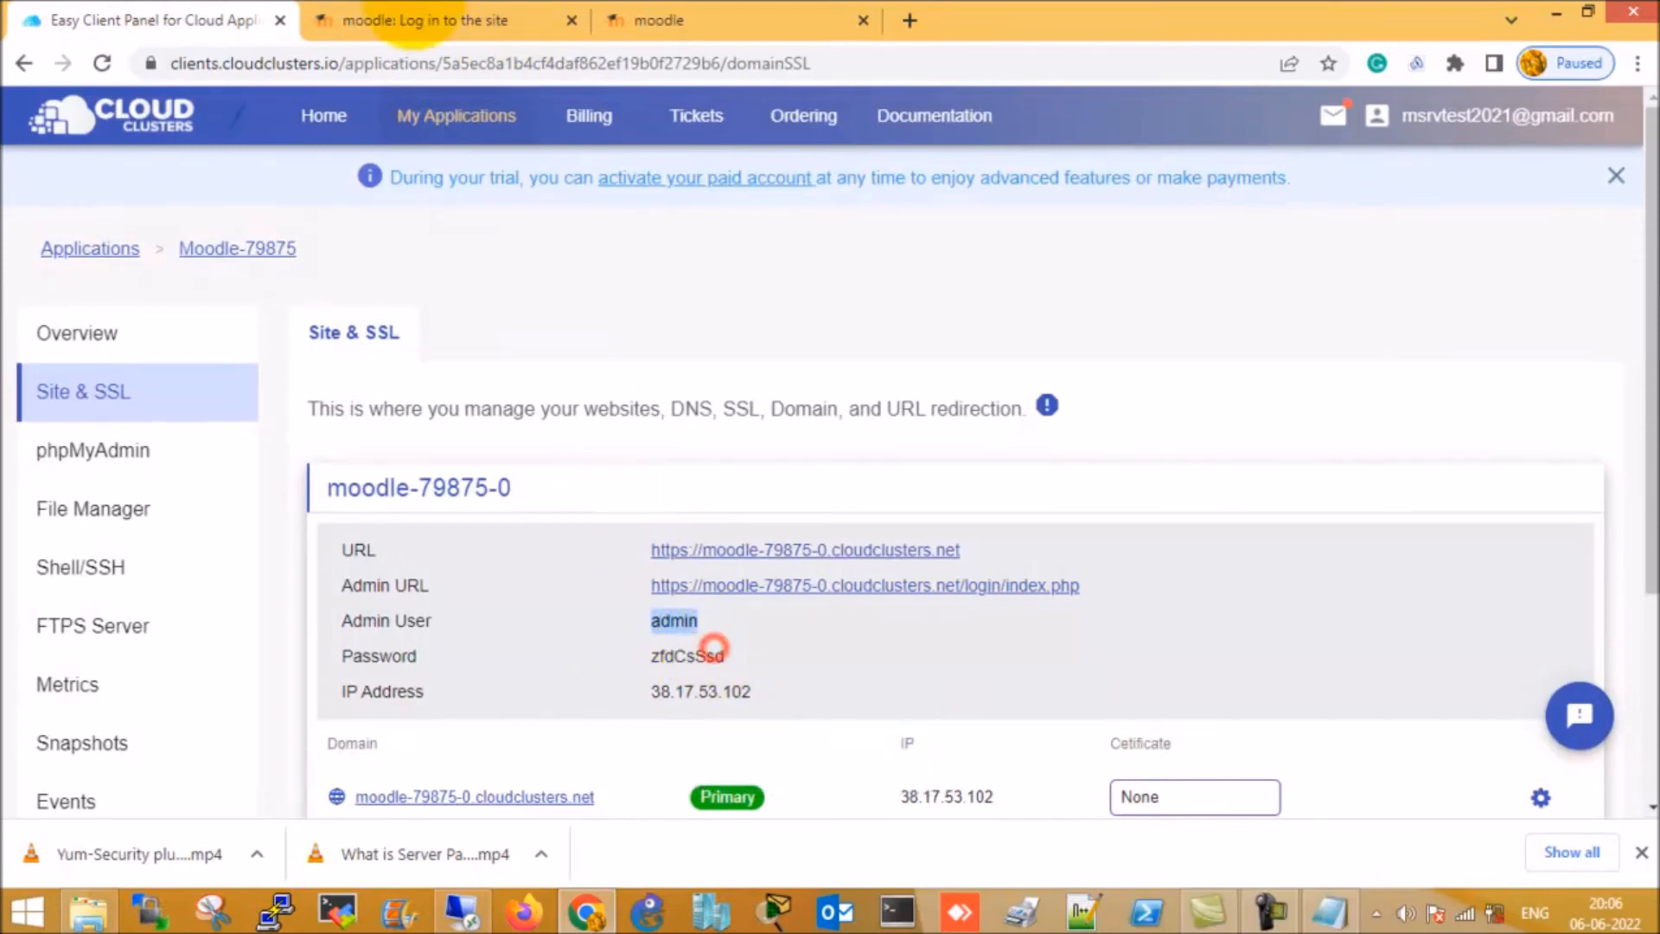
{"action": "left_click", "coordinate": [650, 19]}
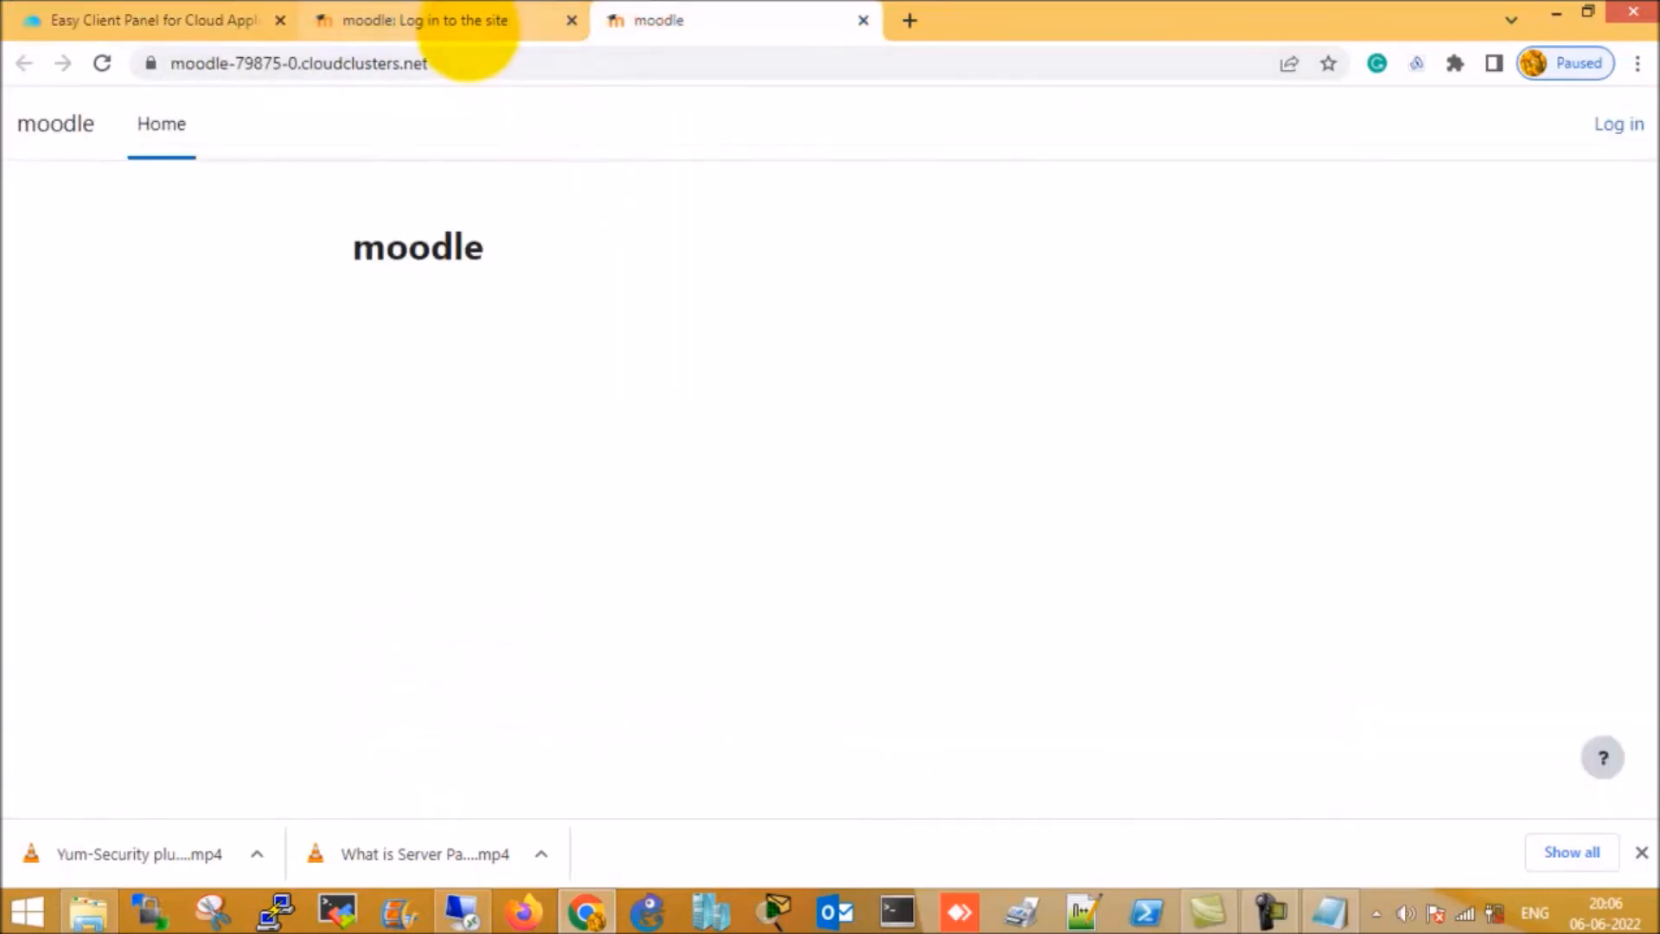
{"action": "left_click", "coordinate": [468, 22]}
{"action": "left_click", "coordinate": [638, 279]}
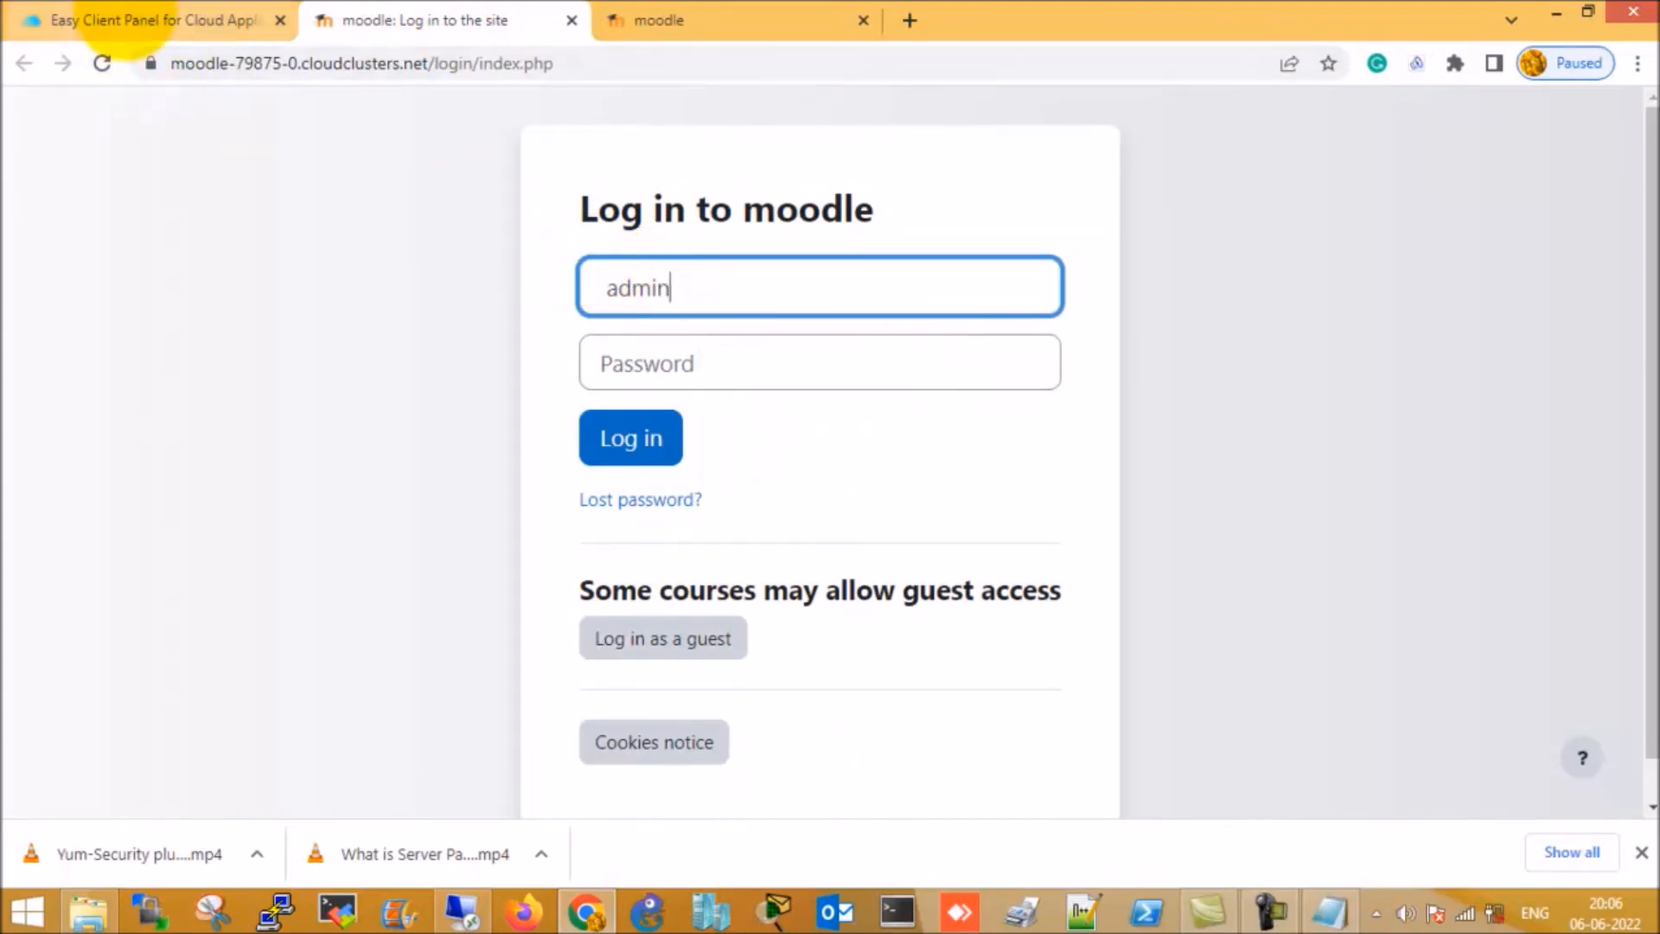
Copy the admin password from the Site & SSL details into the Moodle login form's password field and log in
{"action": "left_click", "coordinate": [130, 21]}
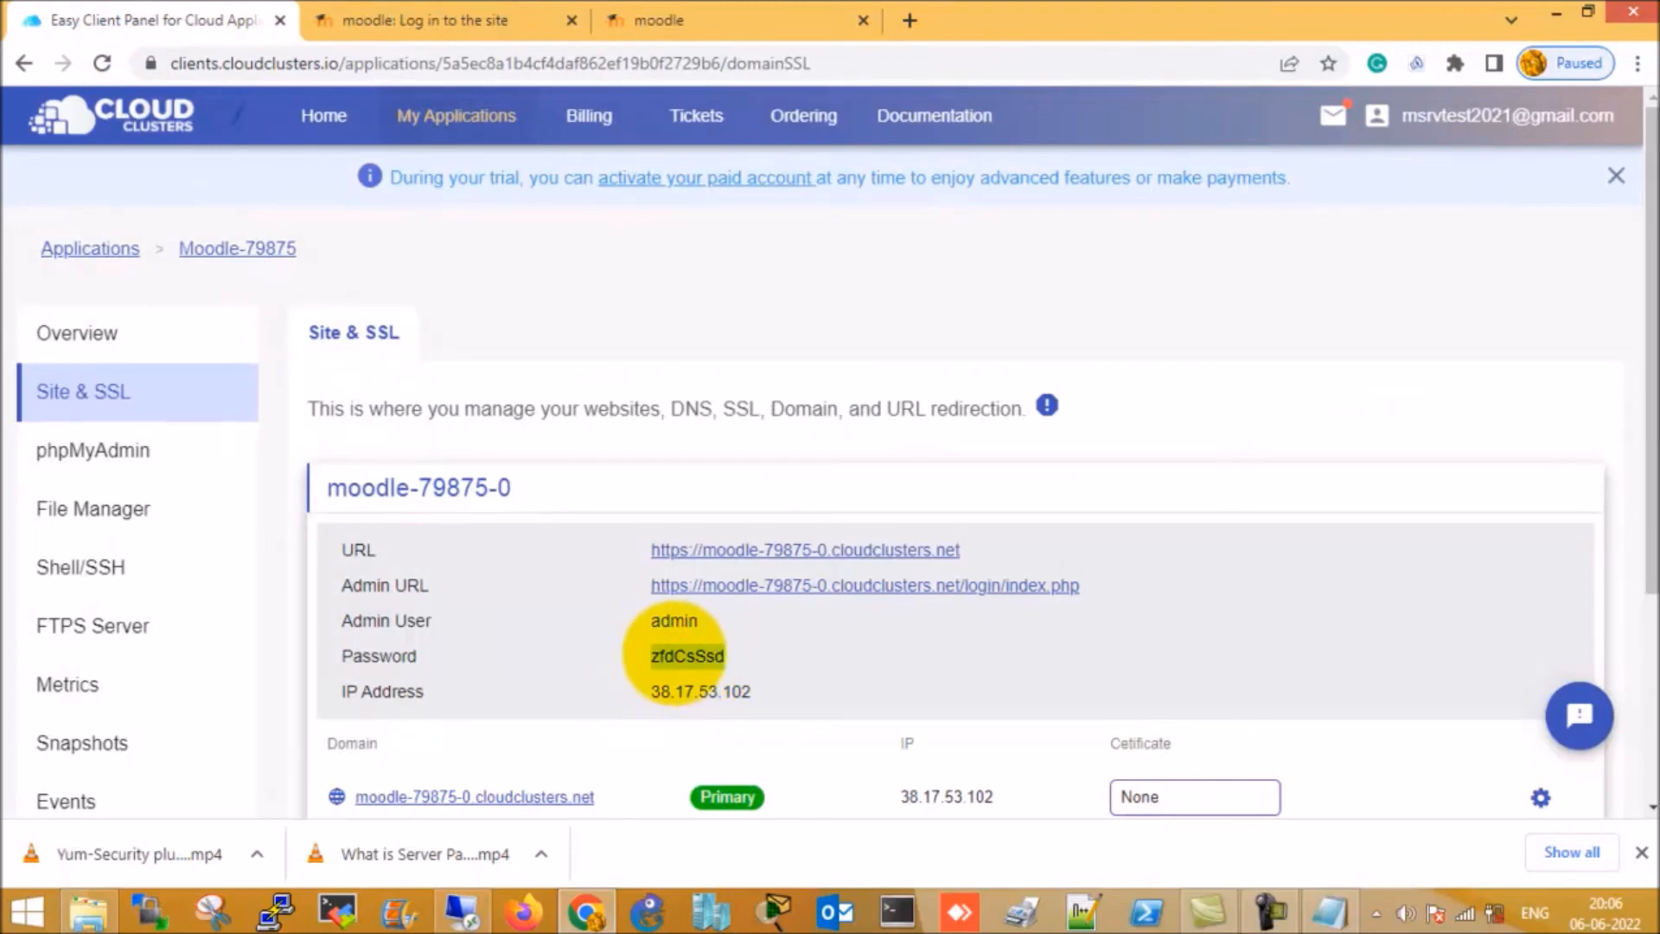
{"action": "right_click", "coordinate": [678, 656]}
{"action": "left_click", "coordinate": [704, 671]}
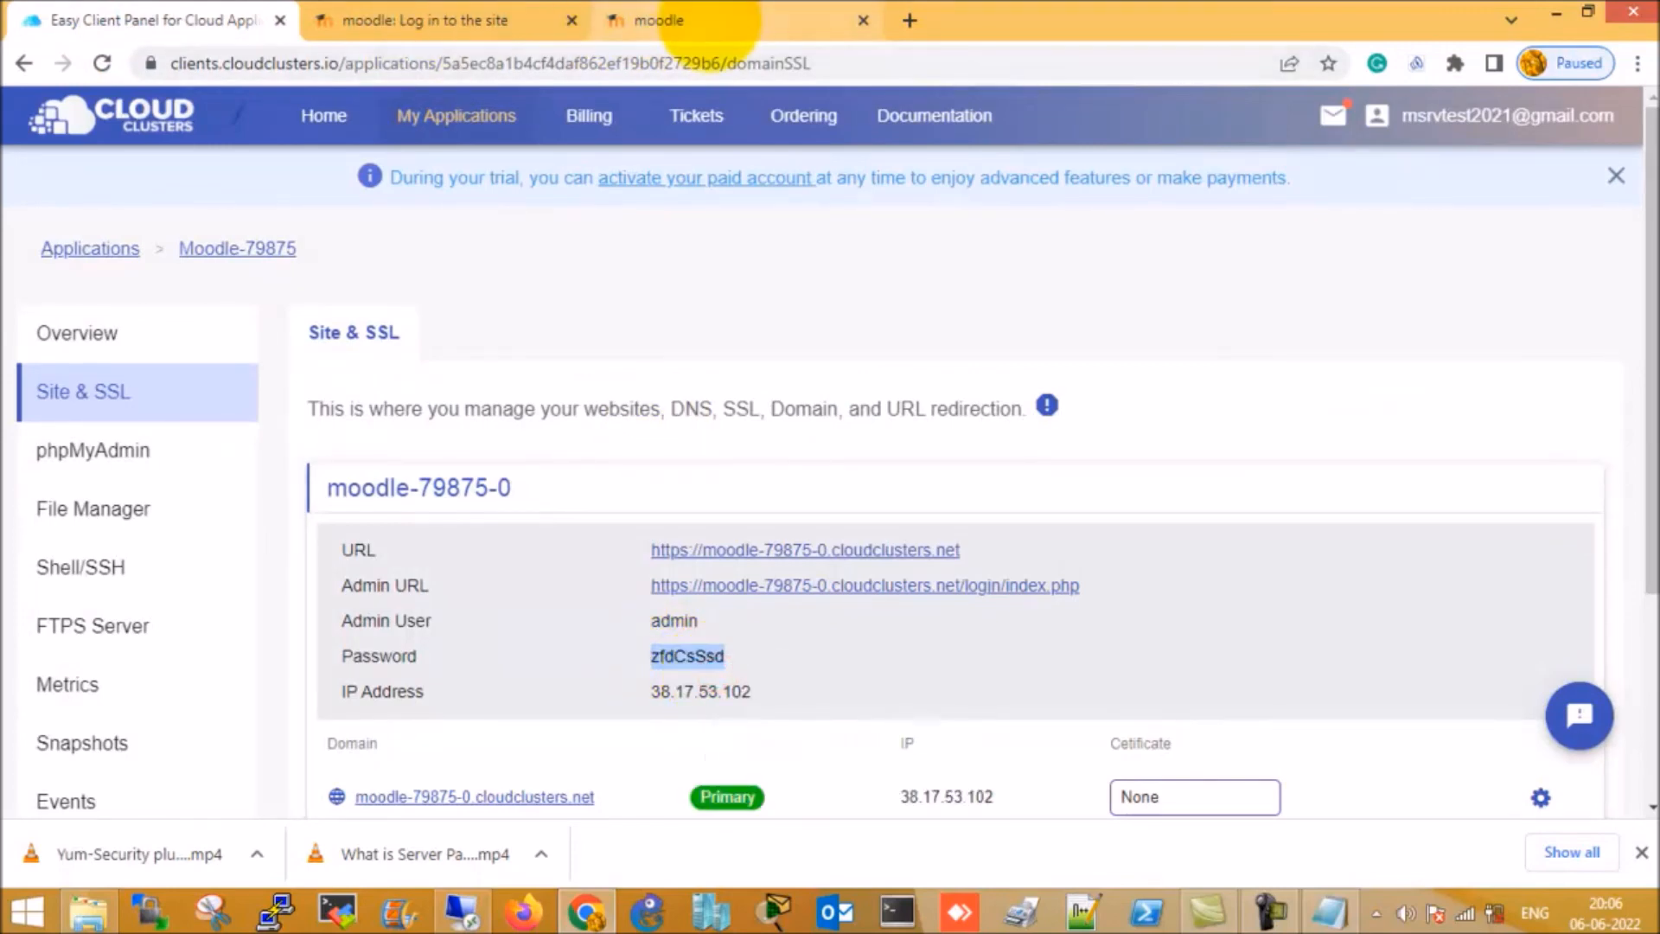
{"action": "left_click", "coordinate": [446, 19]}
{"action": "left_click", "coordinate": [673, 363]}
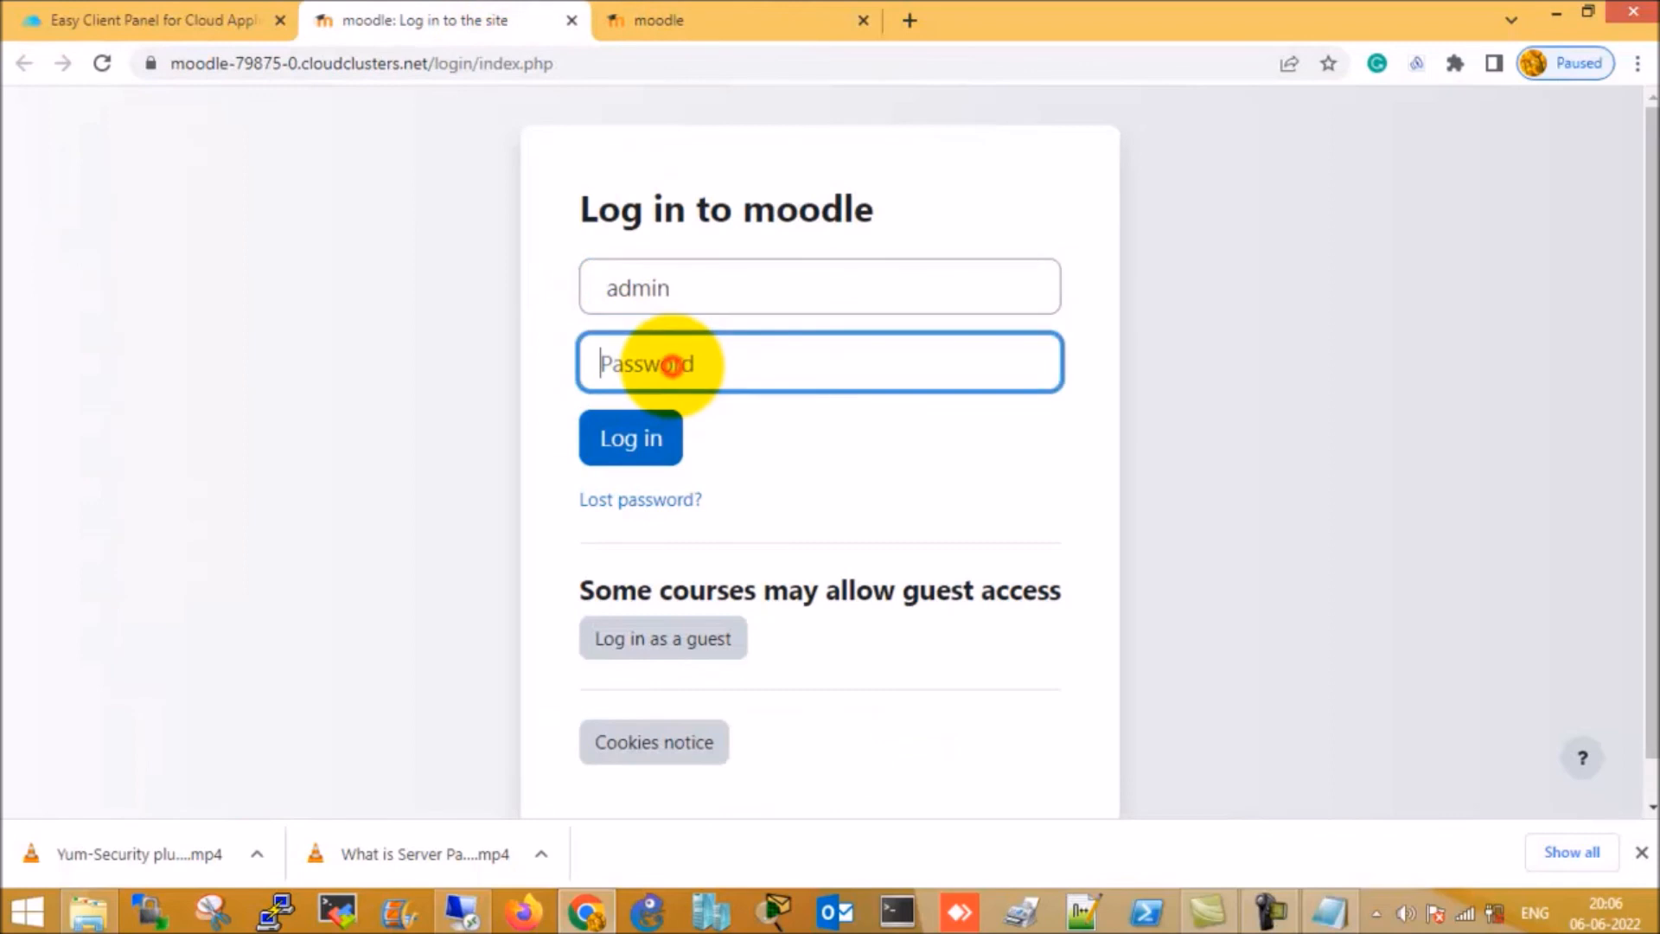
{"action": "left_click", "coordinate": [658, 432]}
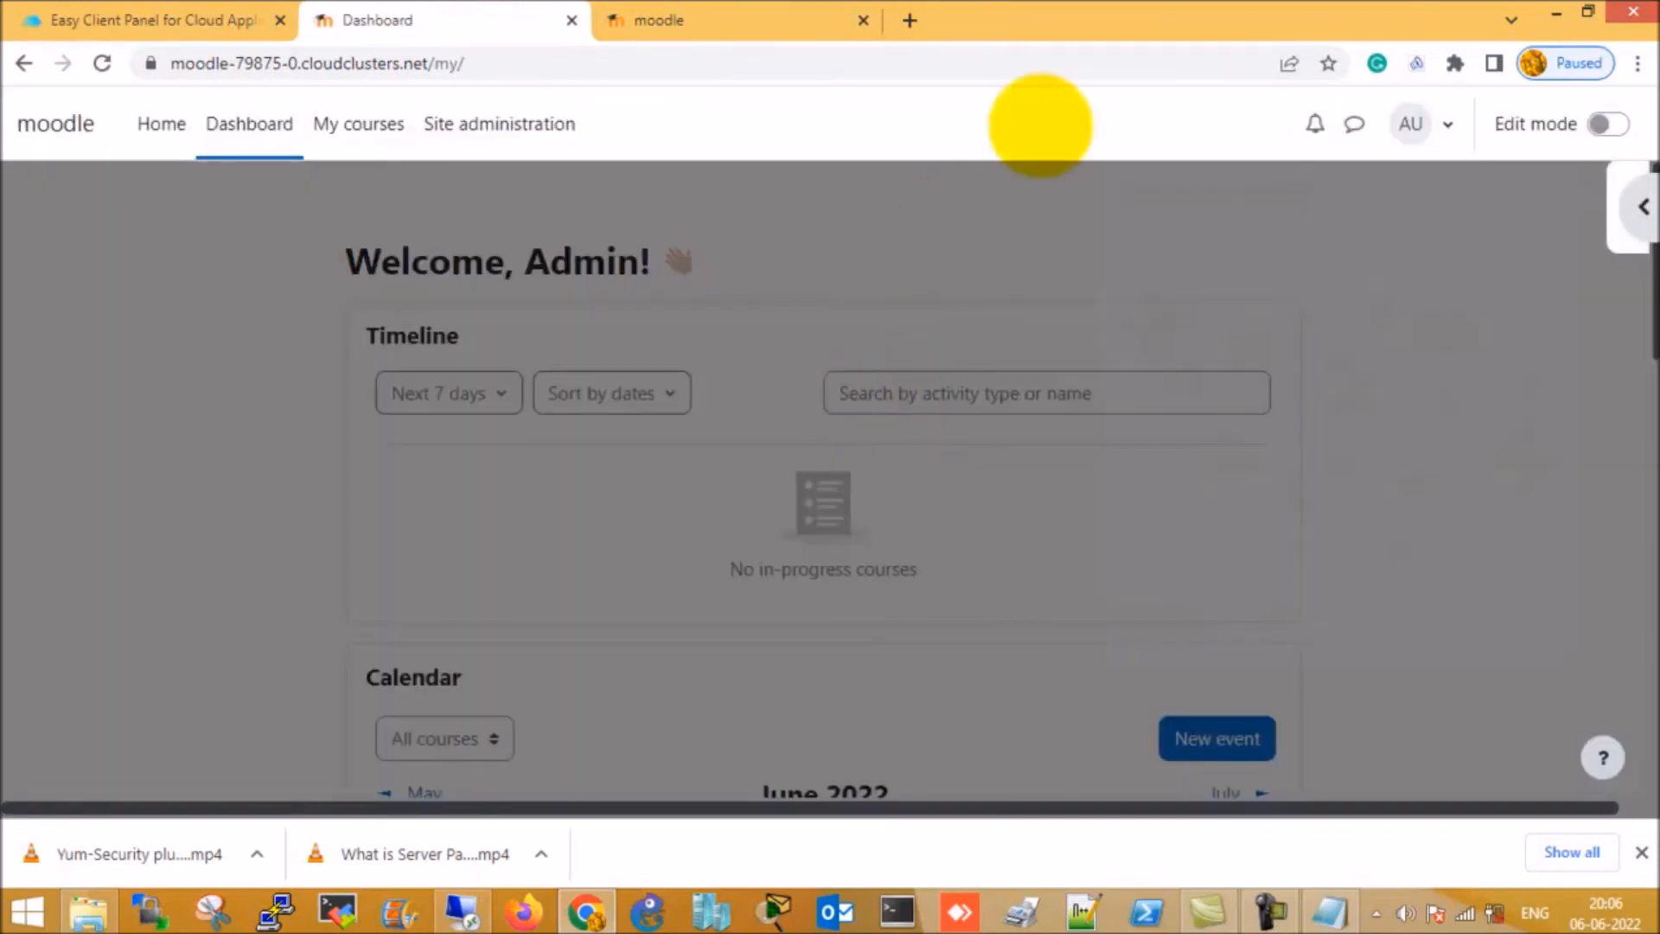
Dismiss the overlay on the Moodle dashboard and look over the registration page in Site administration
{"action": "left_click", "coordinate": [1156, 620]}
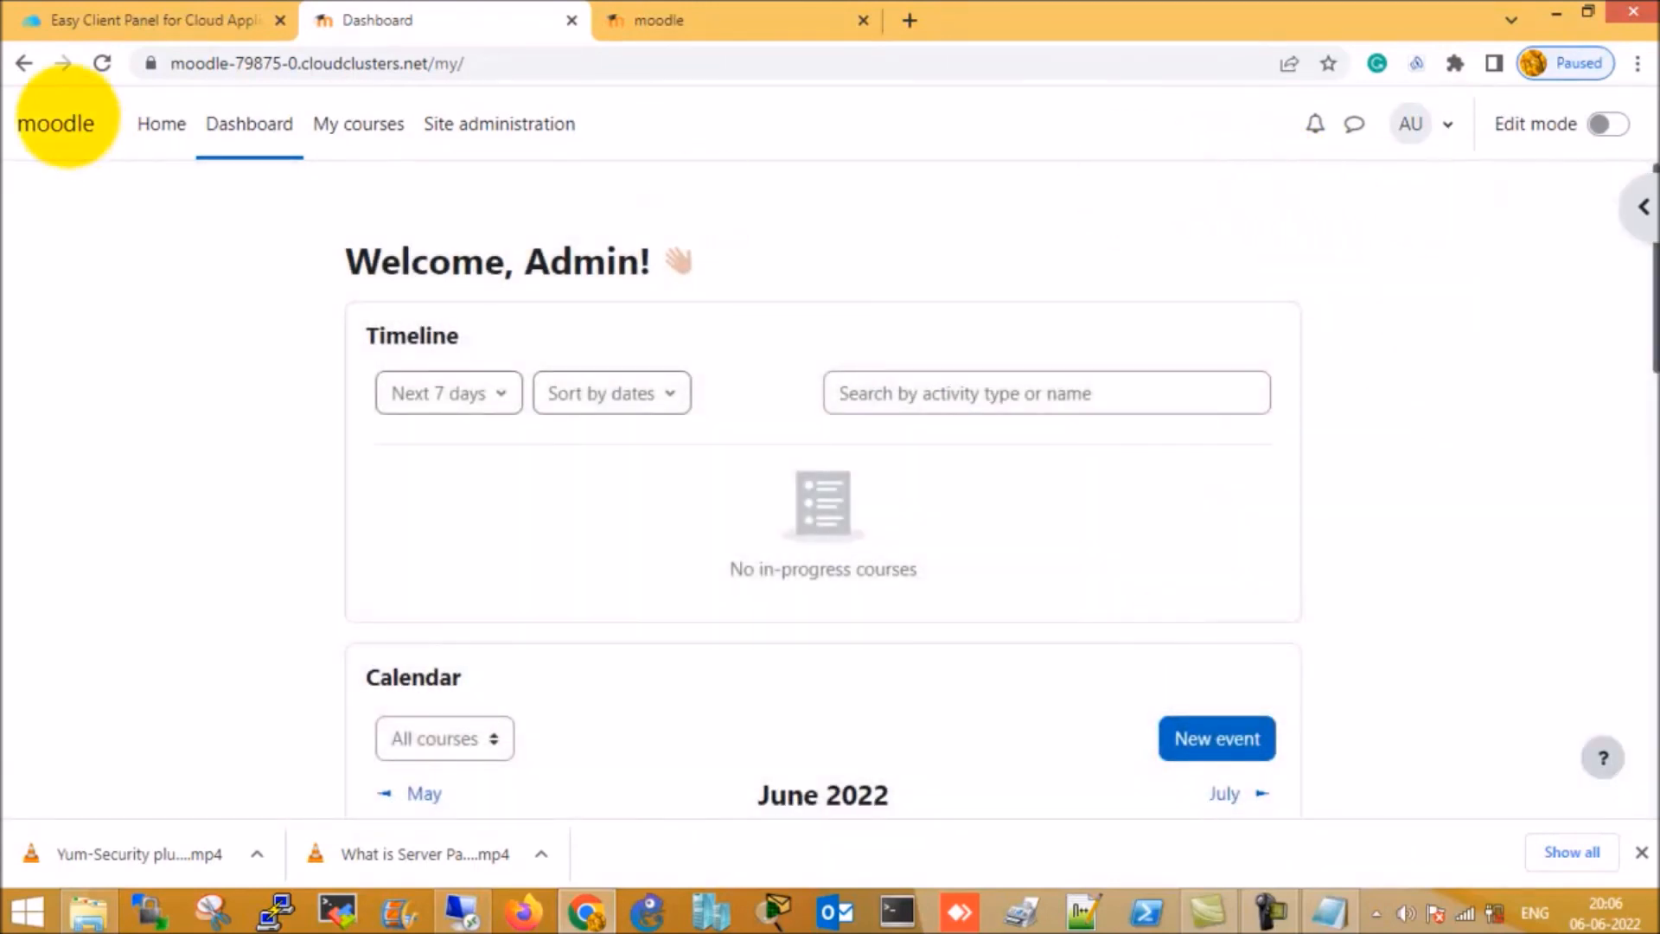
{"action": "left_click", "coordinate": [502, 124]}
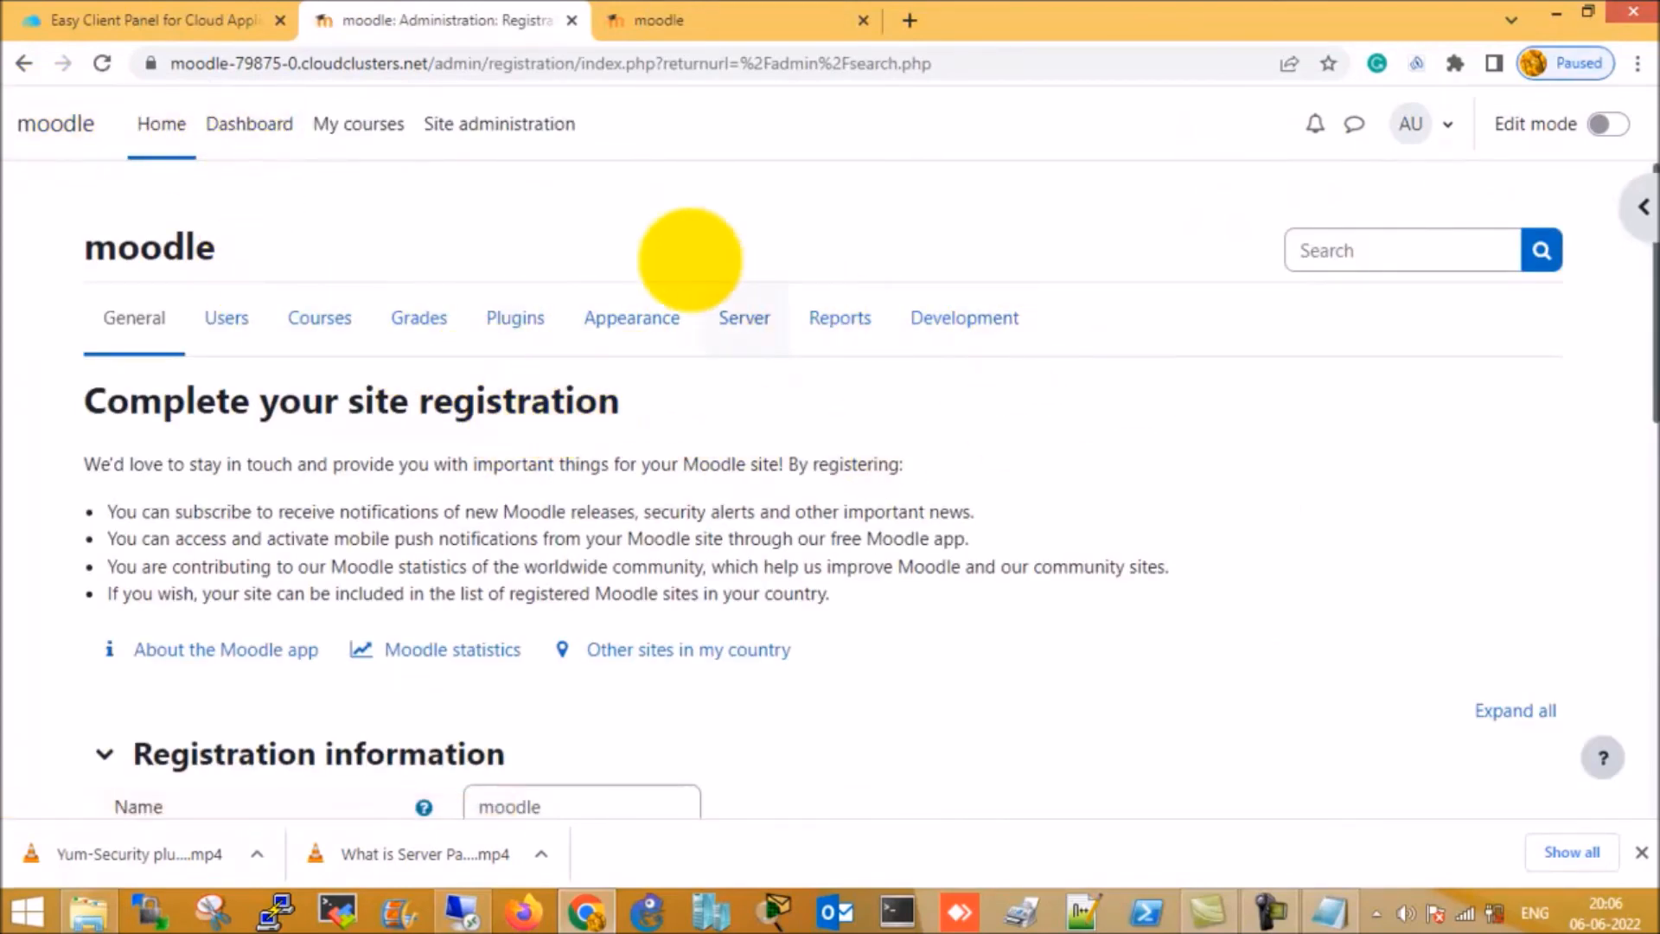
{"action": "left_click", "coordinate": [685, 19]}
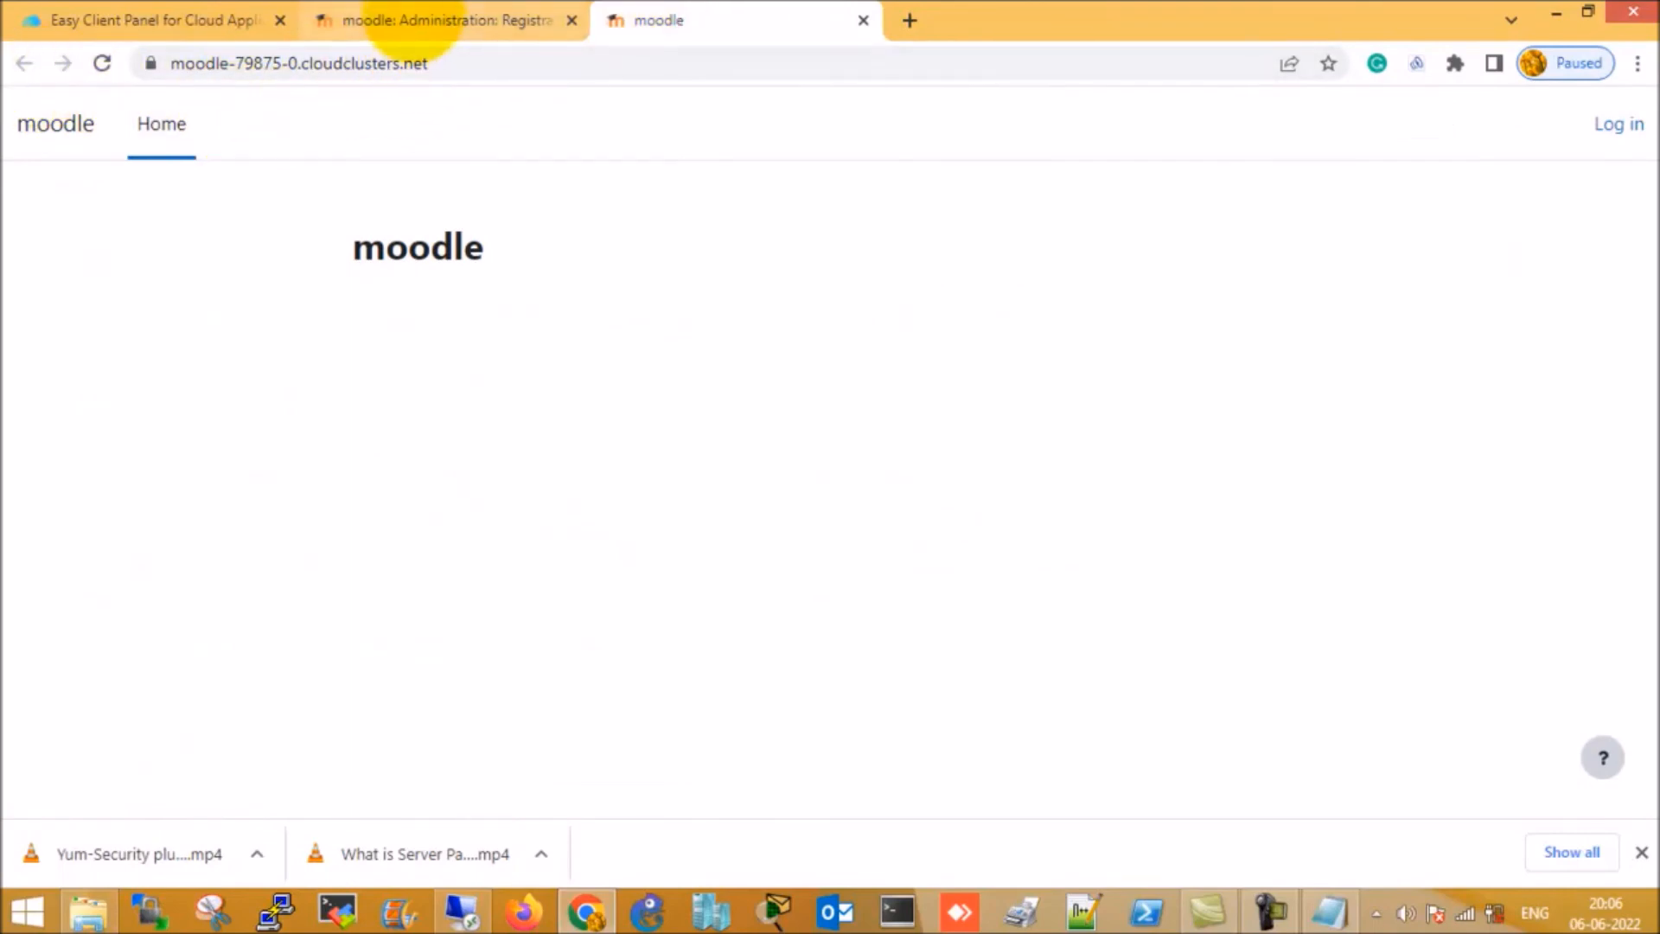
{"action": "left_click", "coordinate": [406, 19]}
{"action": "scroll", "coordinate": [233, 272], "scroll_direction": "down", "scroll_amount": 3}
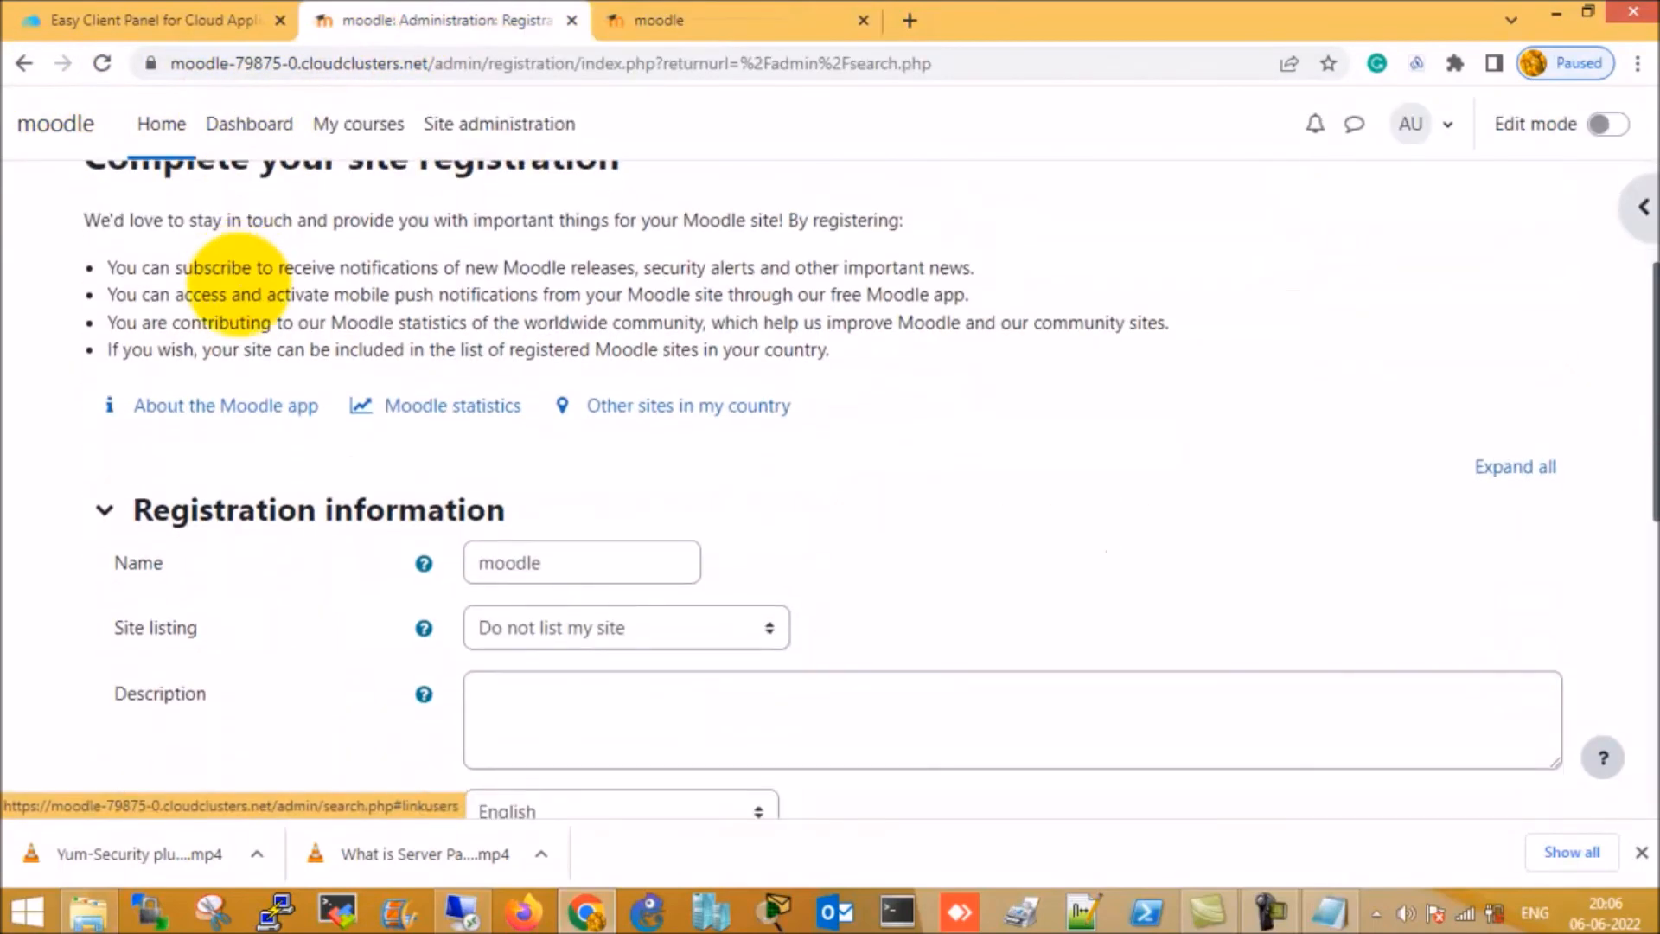
{"action": "scroll", "coordinate": [234, 272], "scroll_direction": "up", "scroll_amount": 3}
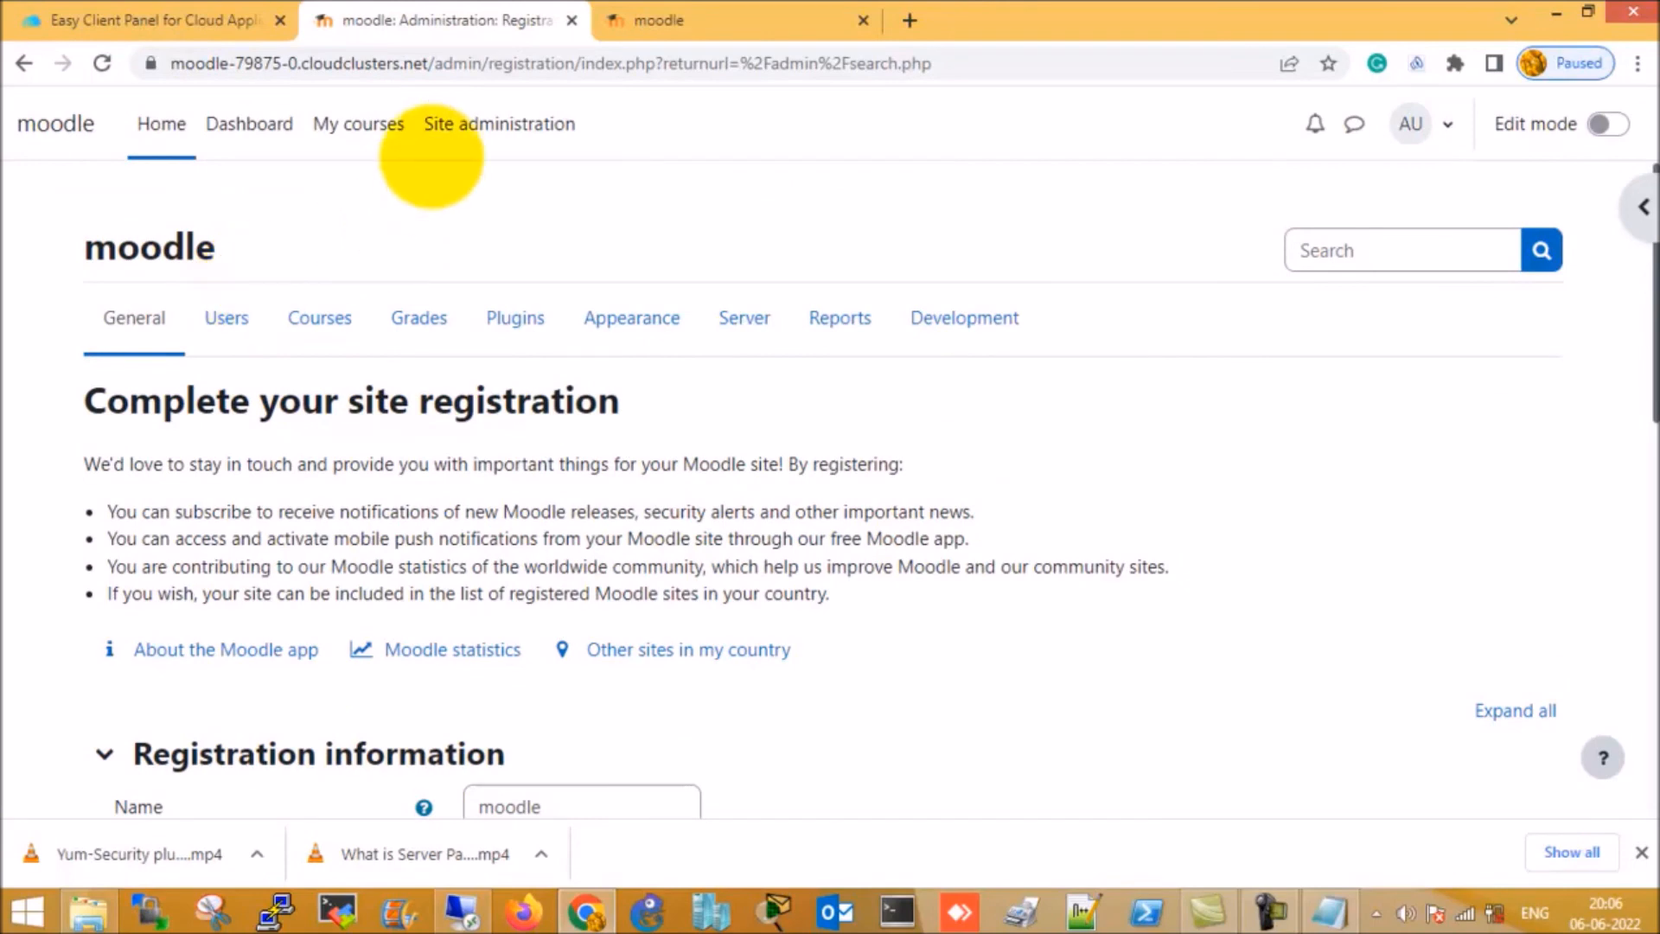